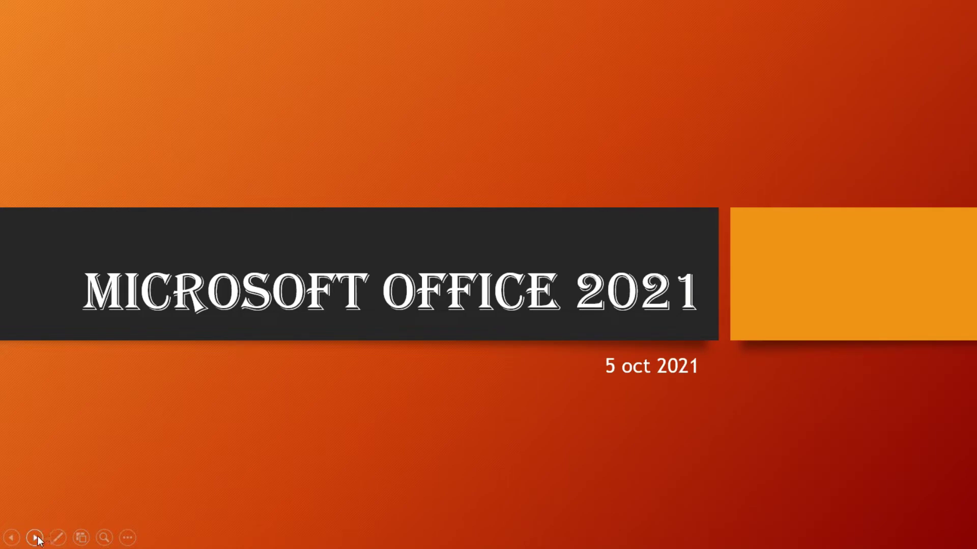
Advance to the Microsoft Office slide and underline 'office related application' and 'application serves' with the red pen.
click(37, 539)
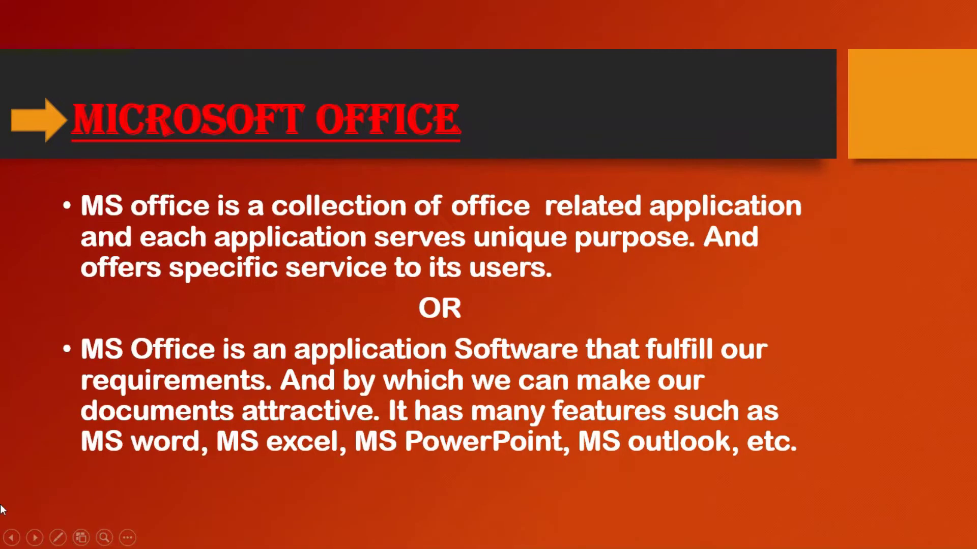
click(56, 539)
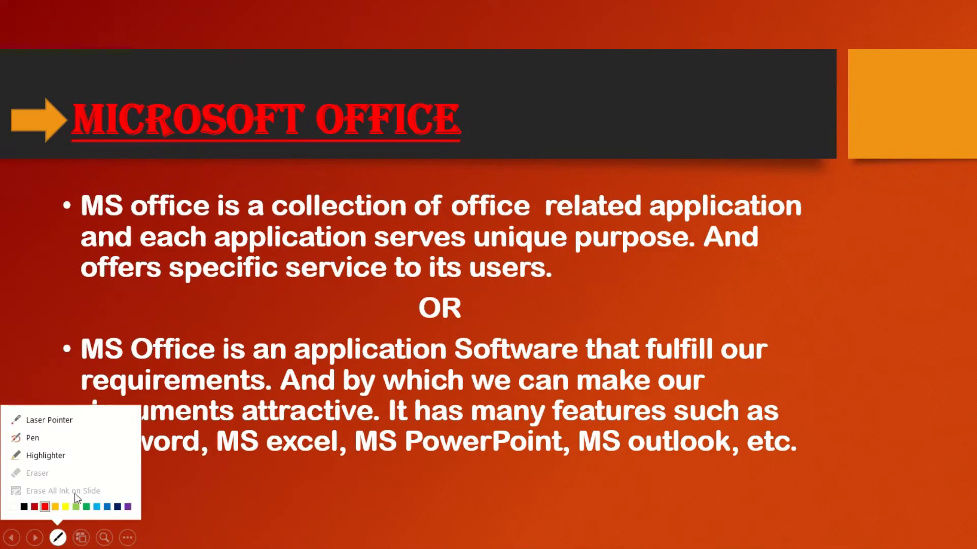
click(66, 443)
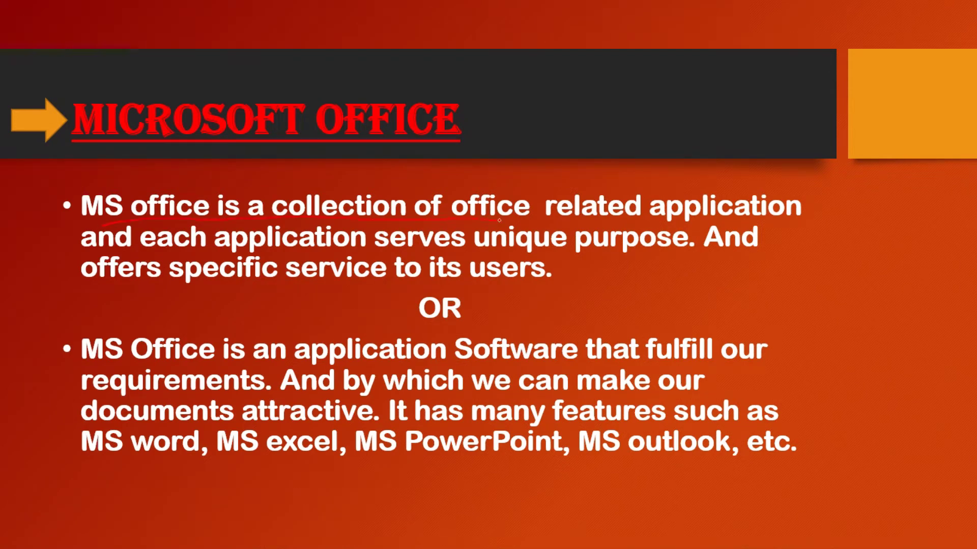
drag(499, 220, 701, 216)
mouse_move(241, 257)
mouse_down()
mouse_move(397, 243)
mouse_move(485, 248)
mouse_up()
Write a red 100 beside the first bullet, underline it, and underline the MICROSOFT OFFICE title.
mouse_move(794, 249)
mouse_down()
mouse_move(804, 281)
mouse_move(823, 255)
mouse_move(813, 256)
mouse_move(844, 243)
mouse_move(833, 247)
mouse_up()
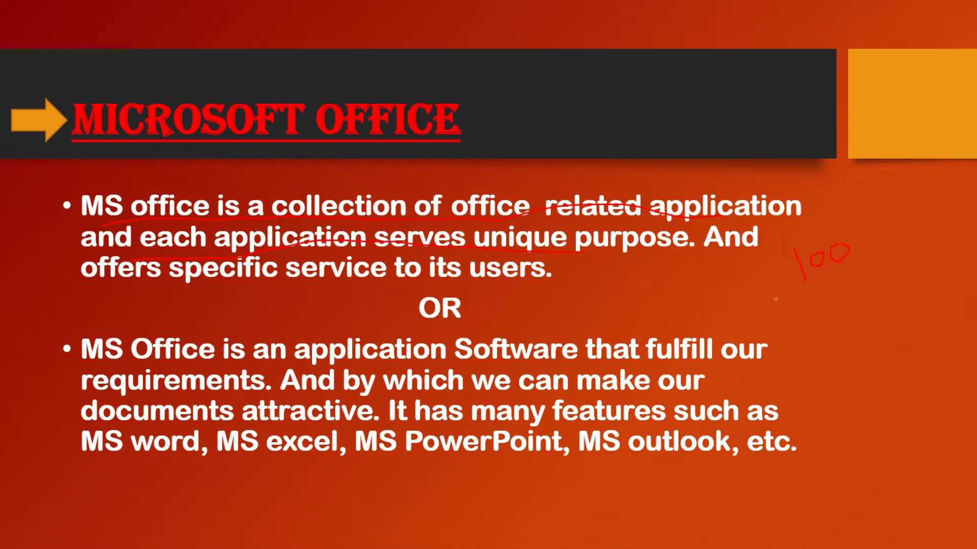
drag(776, 299, 862, 263)
drag(165, 156, 230, 146)
Underline 'specific service to its', 'application Software', 'requirements', 'attractive', 'features', 'MS PowerPoint' and 'outlook' in red.
drag(307, 289, 471, 278)
drag(231, 365, 560, 357)
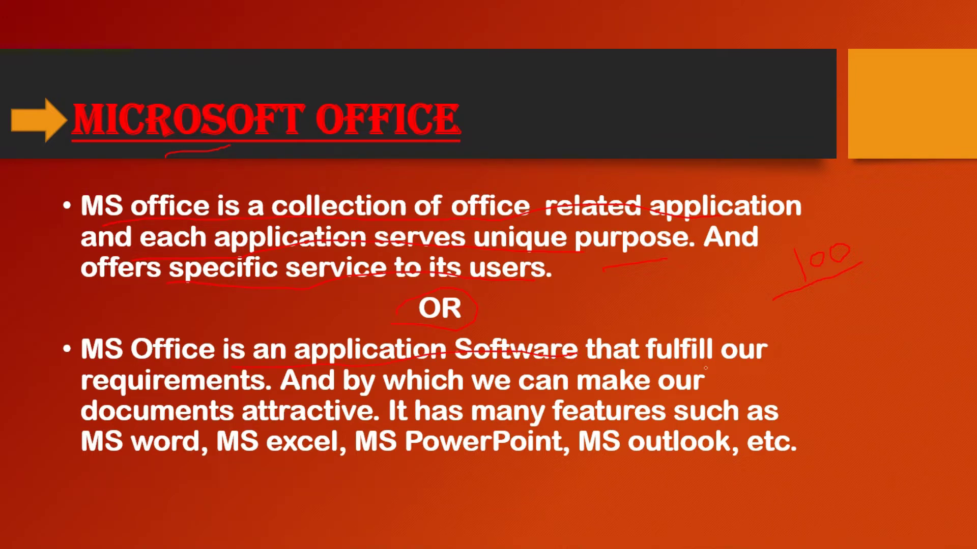
drag(188, 393, 261, 393)
drag(181, 433, 306, 418)
drag(545, 424, 631, 426)
drag(342, 459, 517, 463)
mouse_move(626, 460)
mouse_down()
mouse_move(738, 458)
mouse_move(805, 418)
mouse_up()
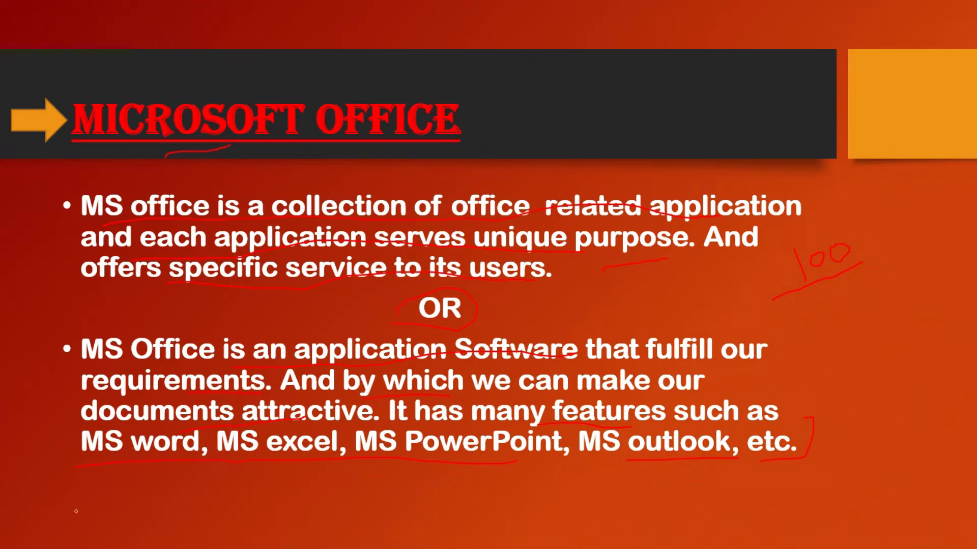
Underline the MICROSOFT WORD title, then underline 'MS word is also known' and 'to create' on the next slide.
click(36, 538)
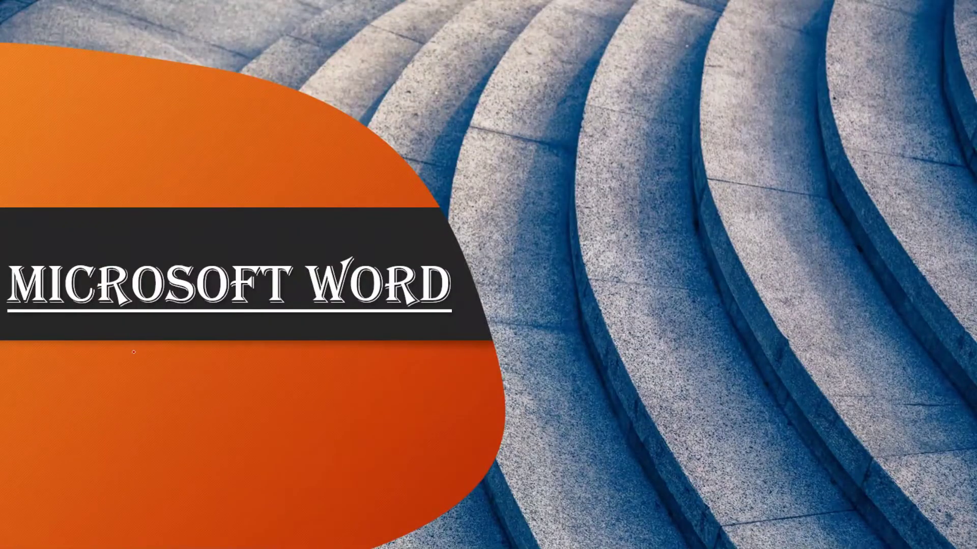
drag(126, 331, 390, 320)
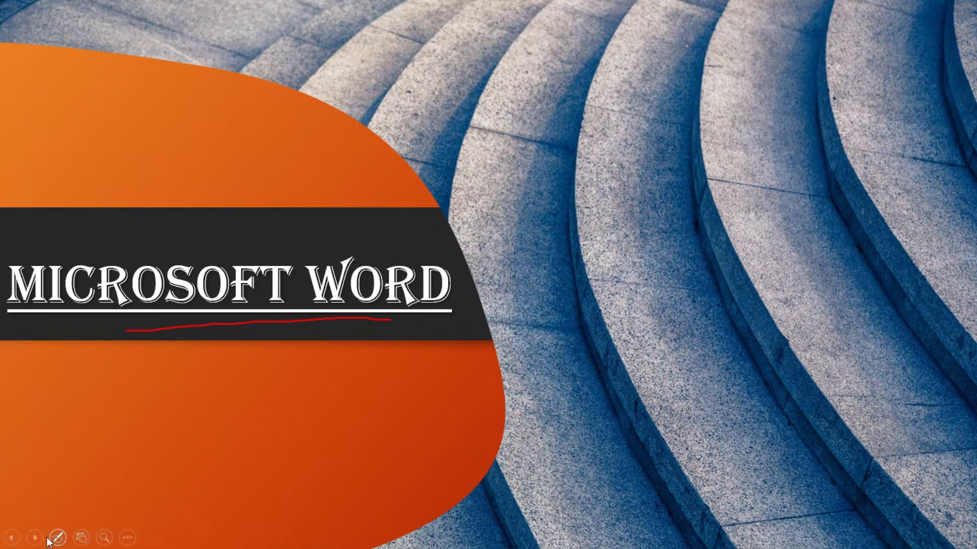
click(35, 538)
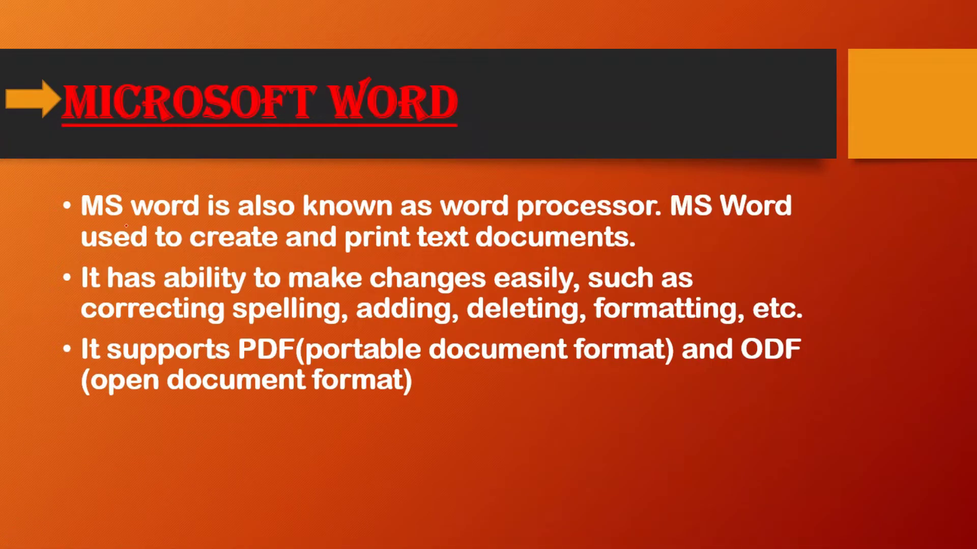
drag(82, 225, 647, 223)
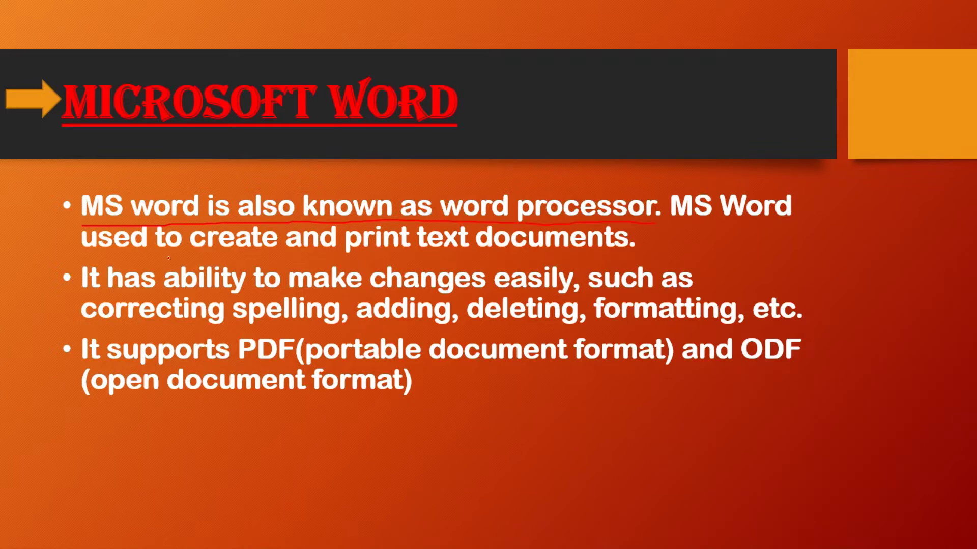
drag(162, 259, 417, 251)
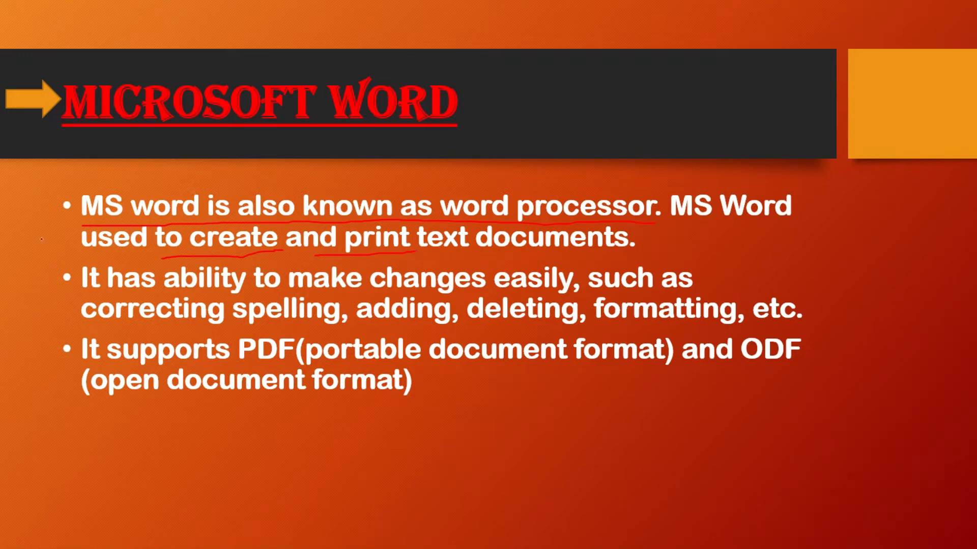
Mark the first bullet, underline 'It has ability to make changes easily' and 'It supports PDF', and circle PDF.
drag(27, 246, 82, 220)
drag(80, 300, 583, 291)
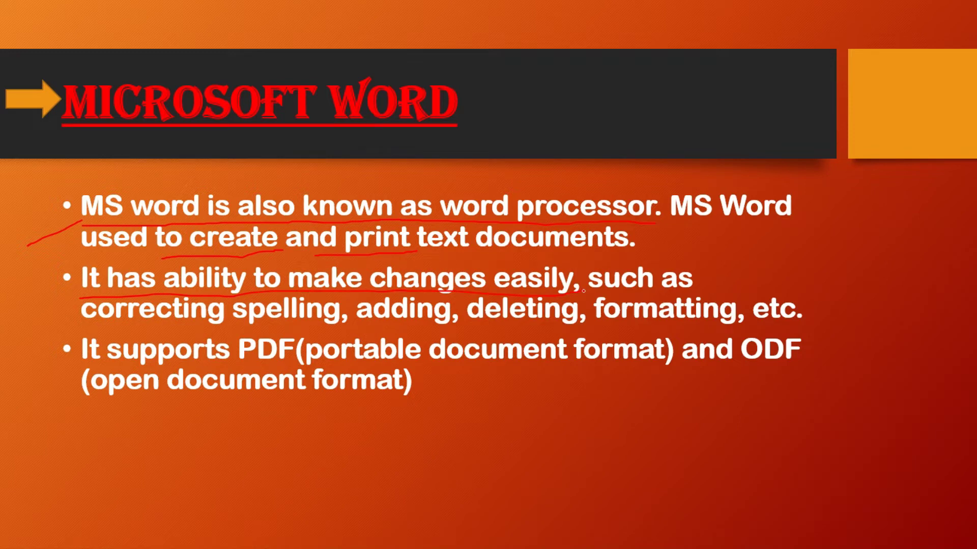
drag(219, 337, 448, 328)
drag(82, 374, 262, 364)
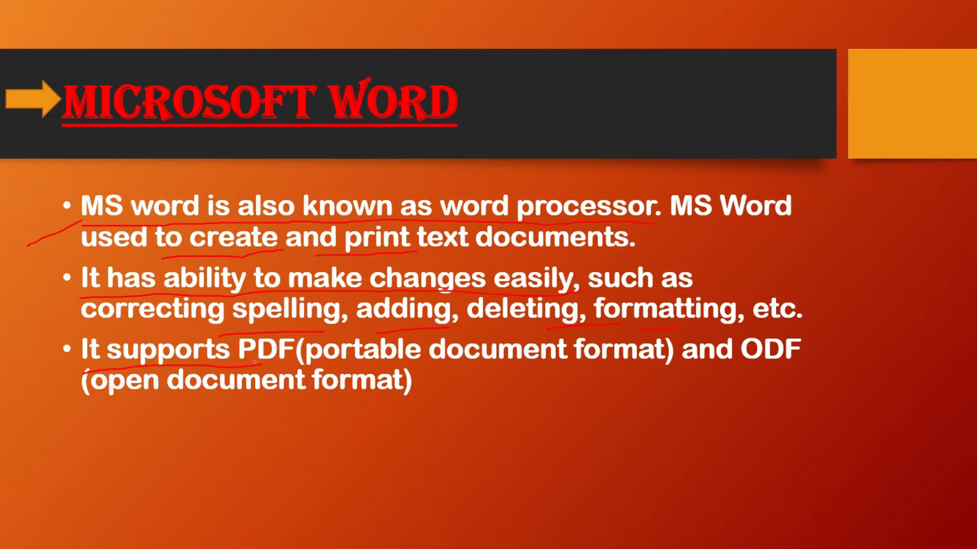
drag(306, 332, 298, 334)
Launch Word by running winword, create a blank document, and maximize the window.
key(super+r)
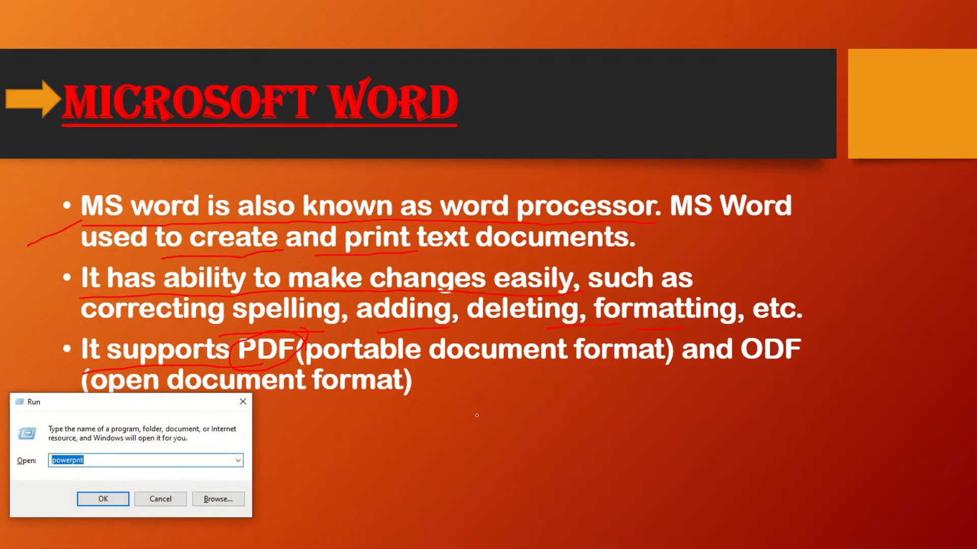
text(winwo)
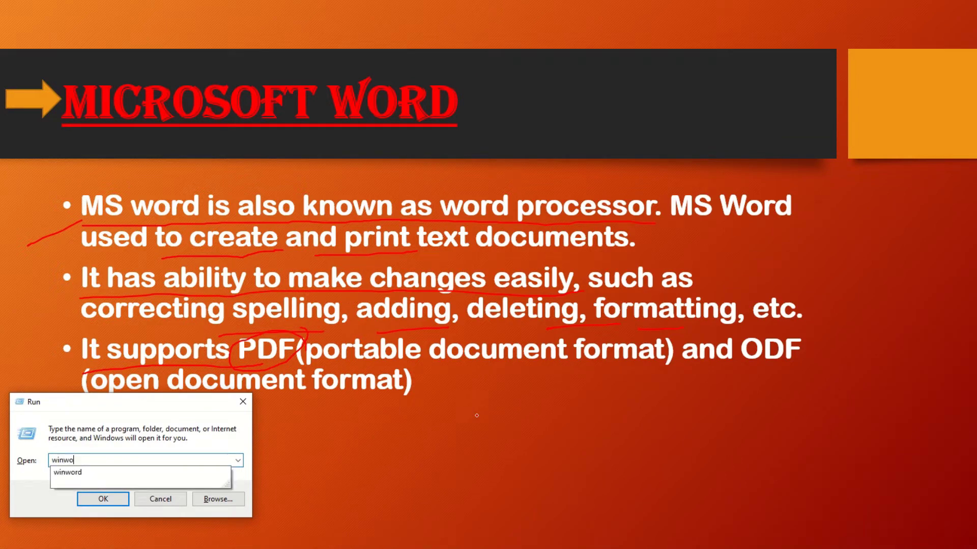
text(e)
key(BackSpace)
text(rd)
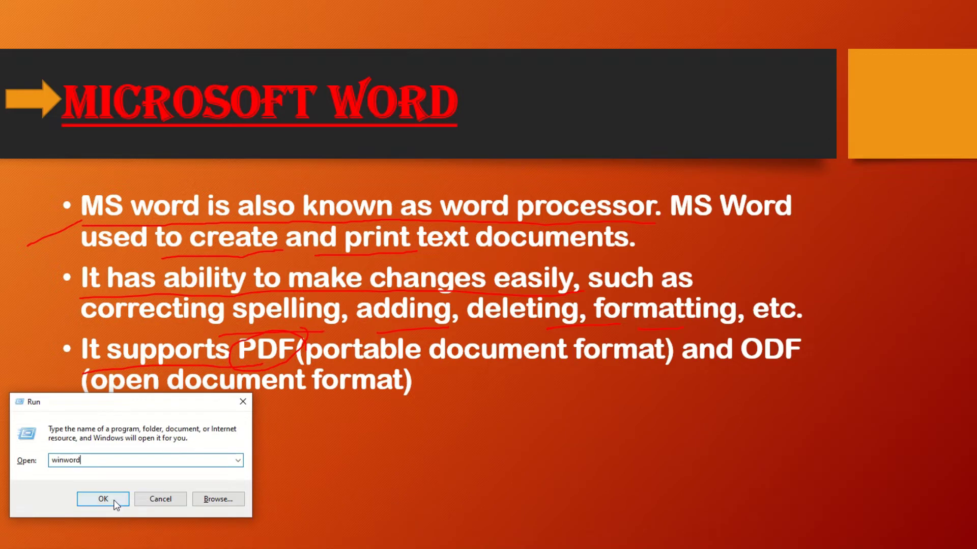
click(85, 498)
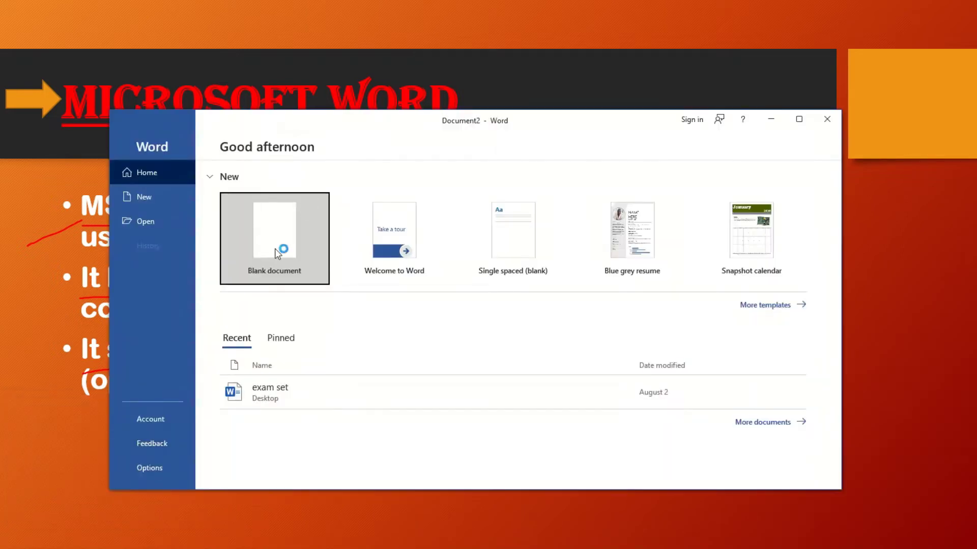
click(277, 246)
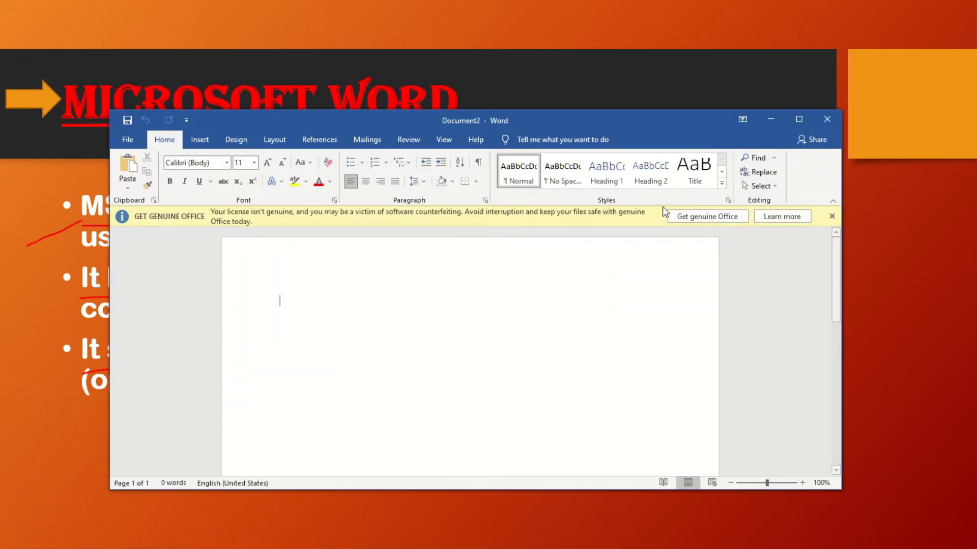
click(799, 119)
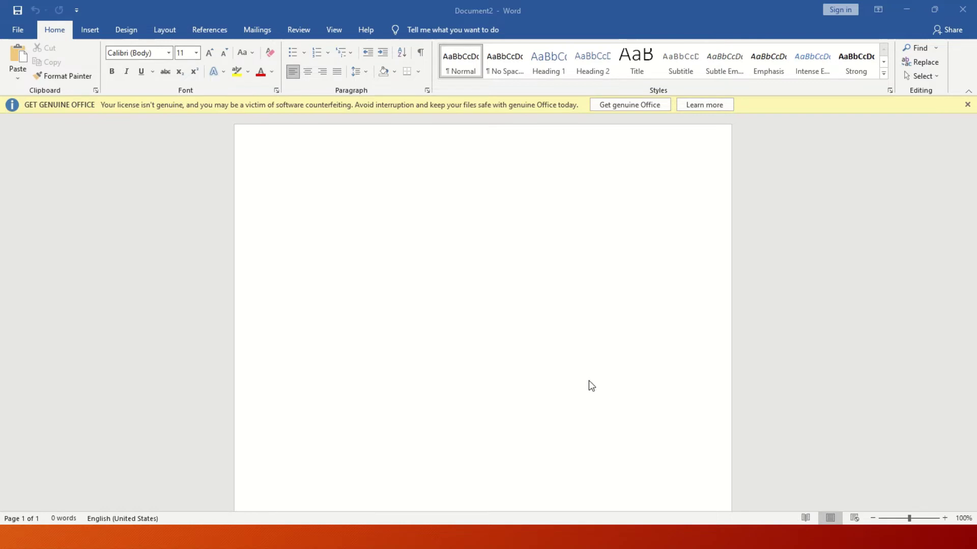
click(367, 213)
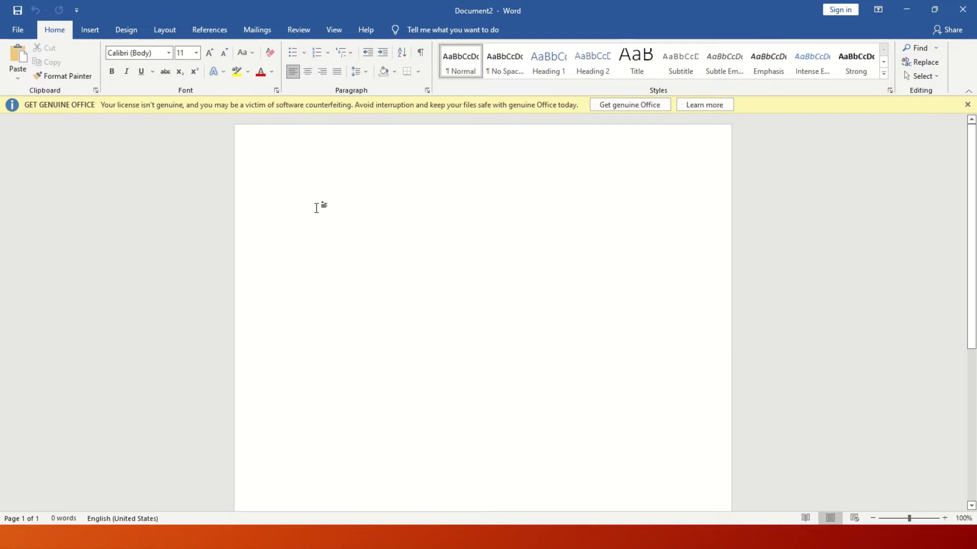
Generate five sample paragraphs with =rand() and select the first 'Video provides a powerful way' paragraph.
text(=)
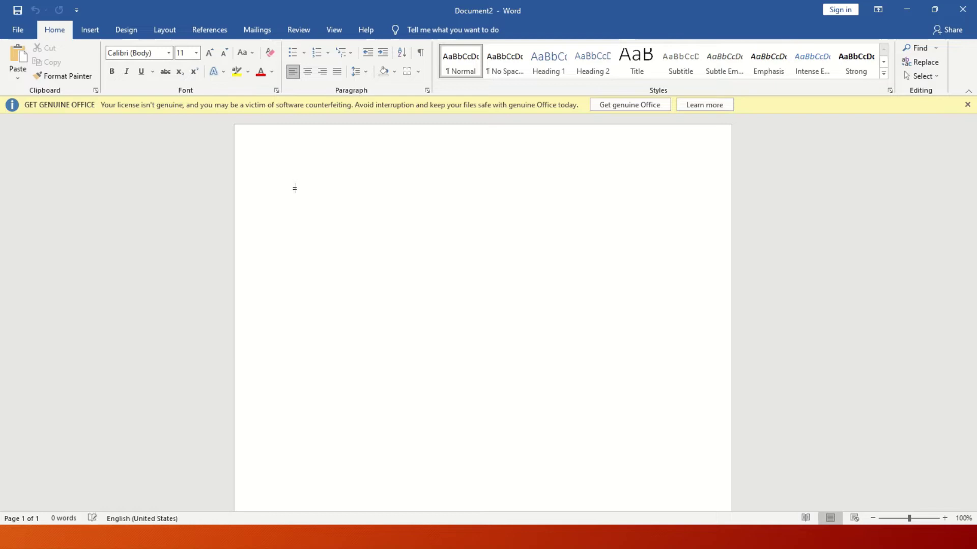
text(rand)
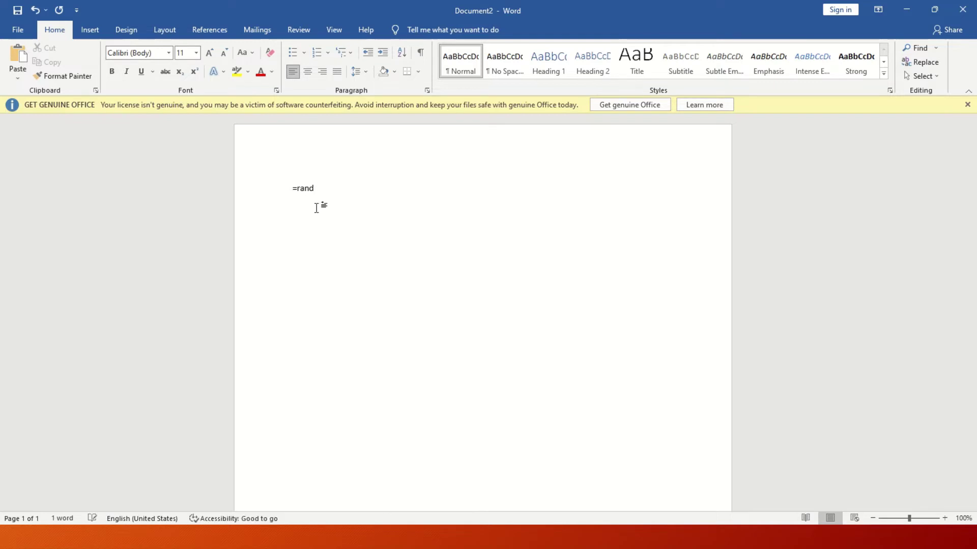
text(())
key(Return)
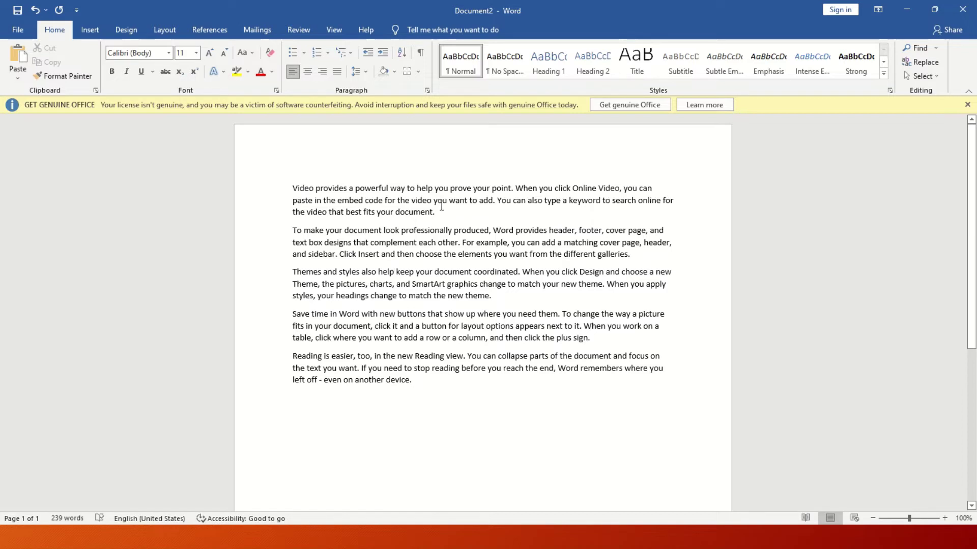
mouse_move(435, 212)
mouse_down()
mouse_move(348, 214)
mouse_move(292, 191)
mouse_up()
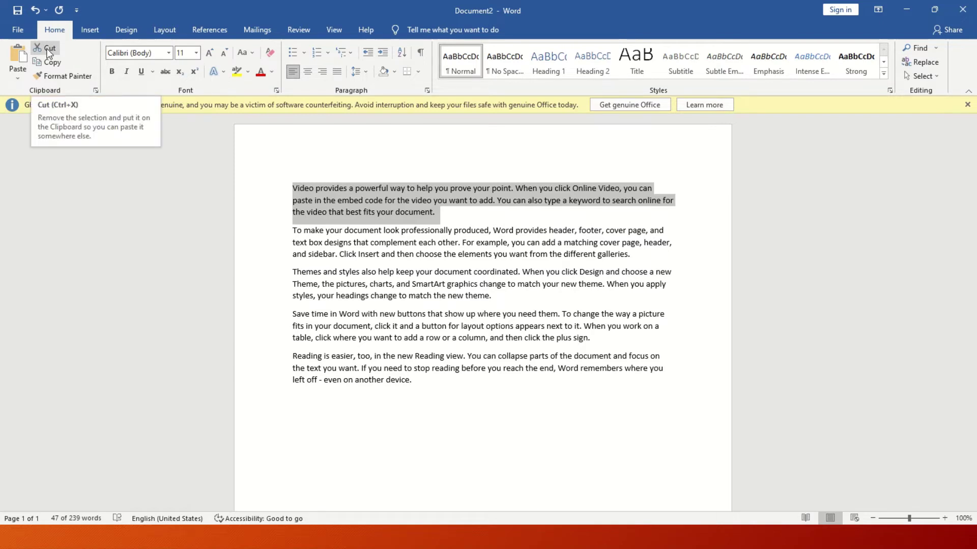
Move the Video paragraph to the end of the document and copy the 'Reading is easier' paragraph.
click(49, 52)
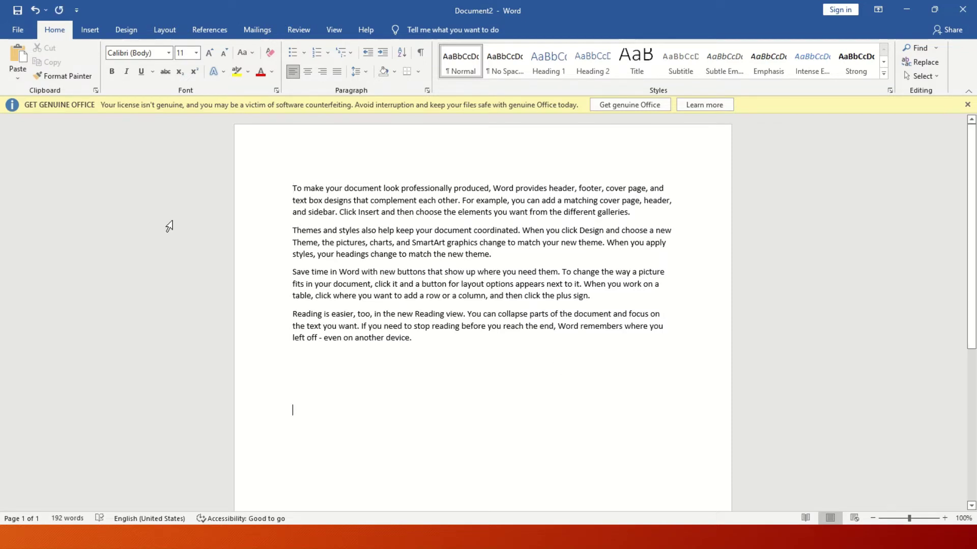
click(15, 58)
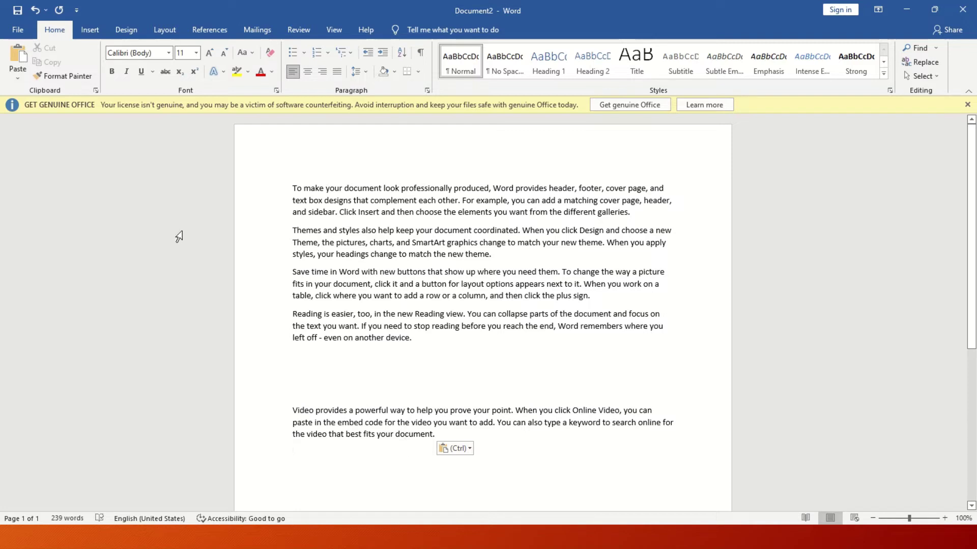
triple_click(430, 339)
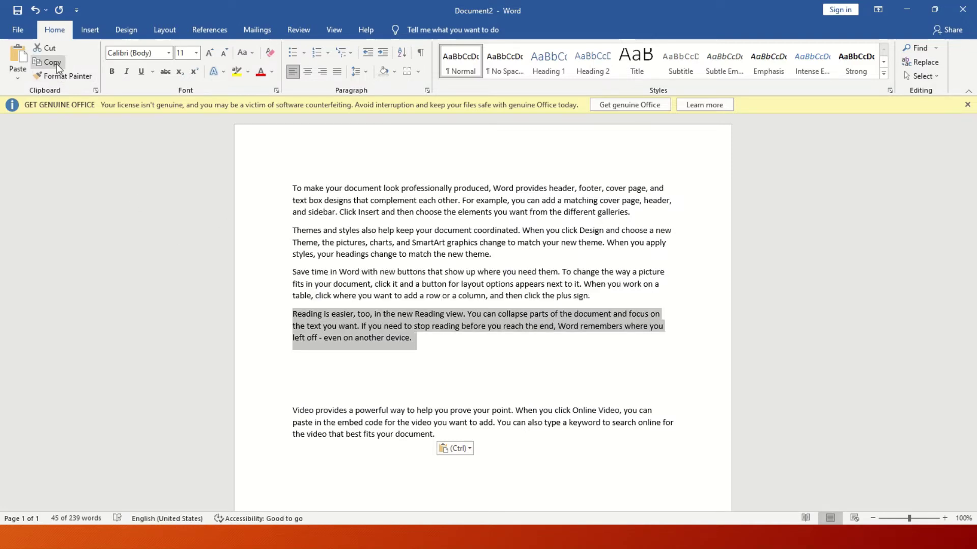
click(50, 62)
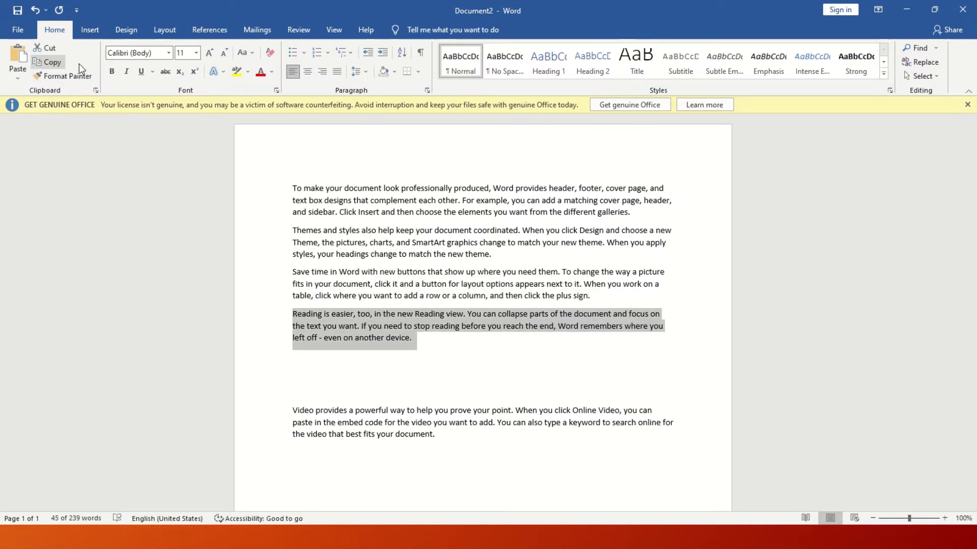
Paste the copied 'Reading is easier' paragraph on a new line below the Video paragraph.
click(474, 440)
key(Return)
key(Return)
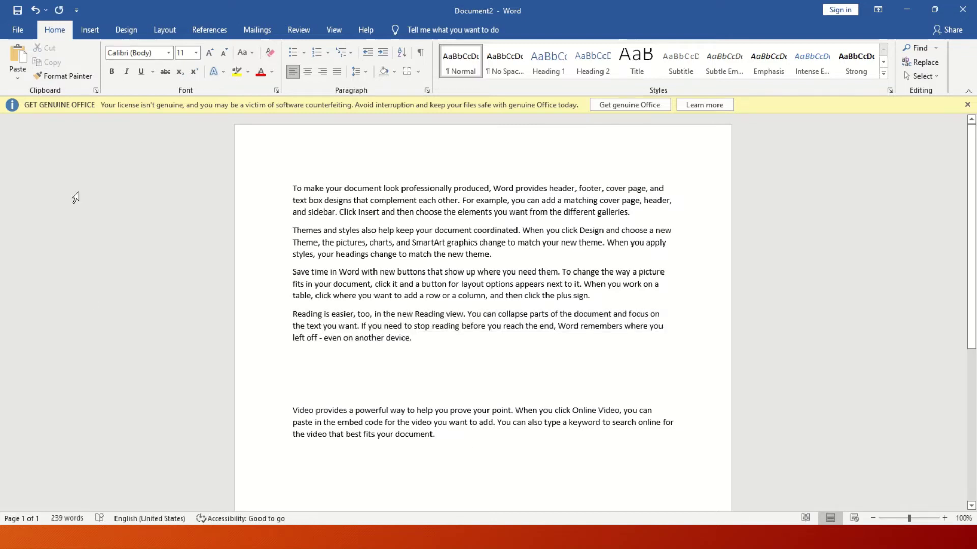
click(17, 56)
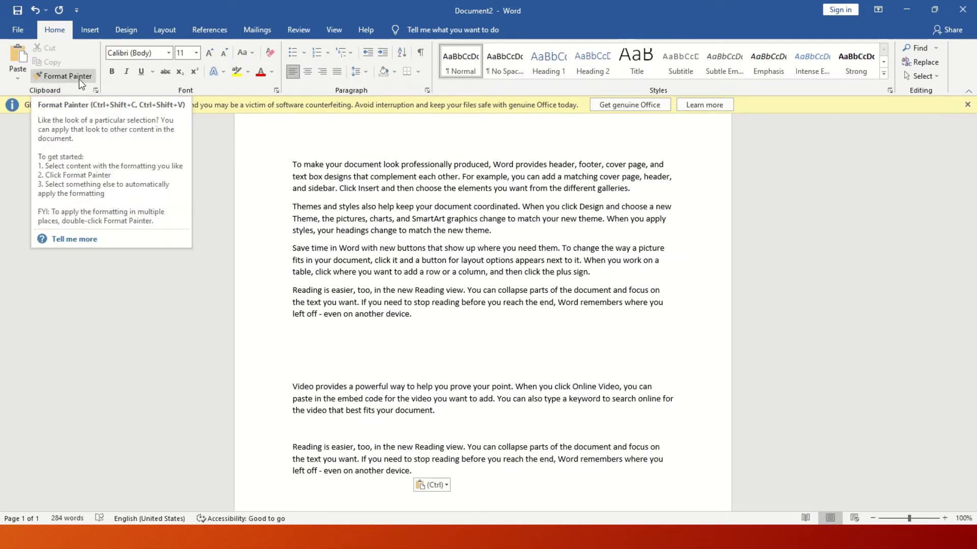
triple_click(333, 300)
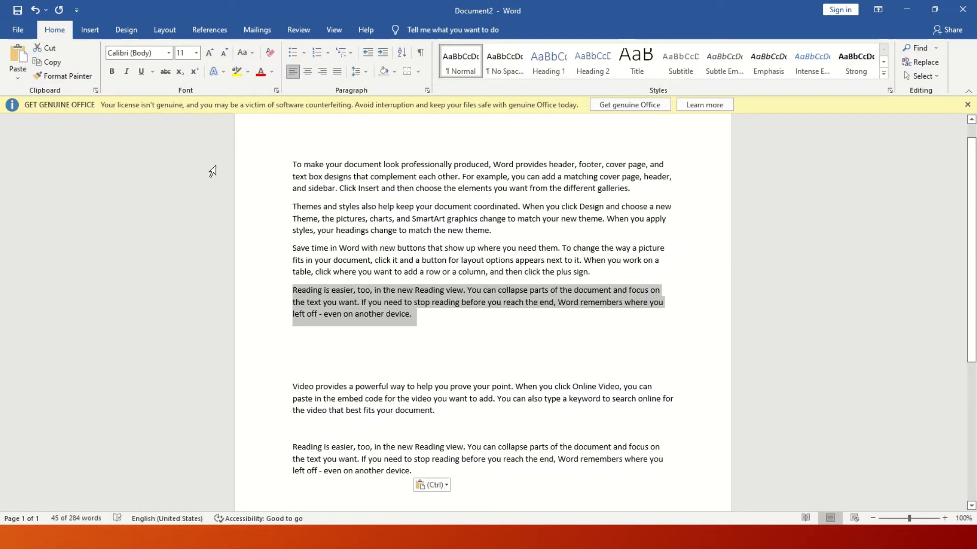
Format the upper 'Reading is easier' paragraph as 16 pt, red and bold.
click(210, 52)
click(210, 53)
click(210, 52)
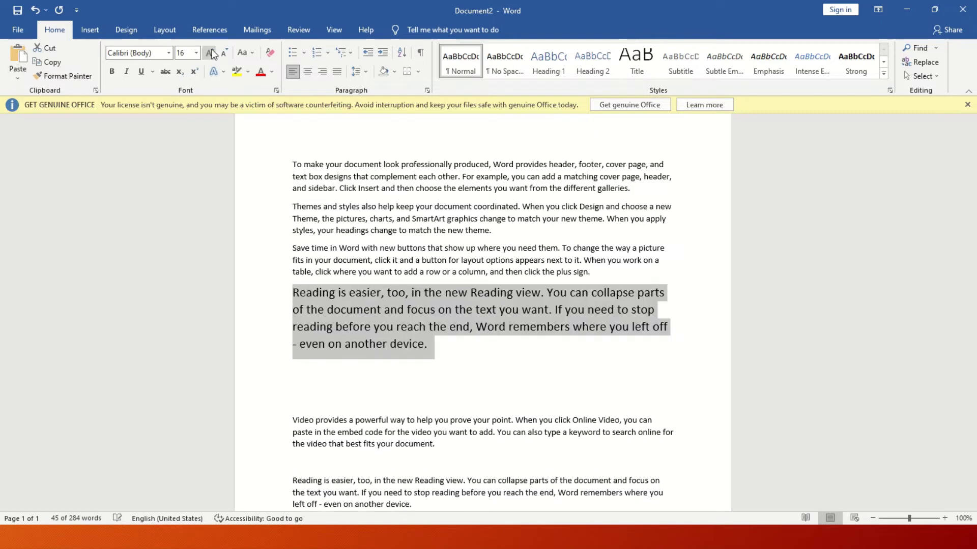
click(260, 71)
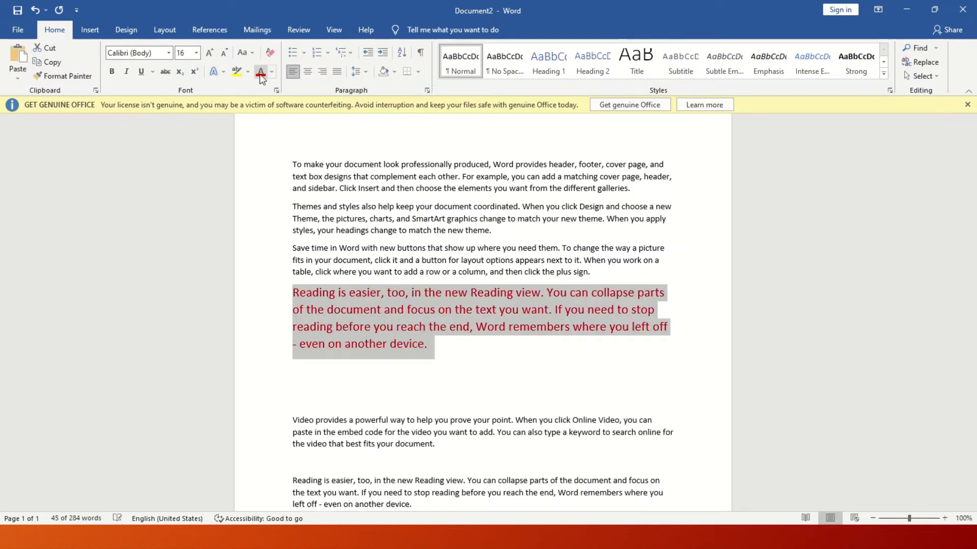
click(116, 71)
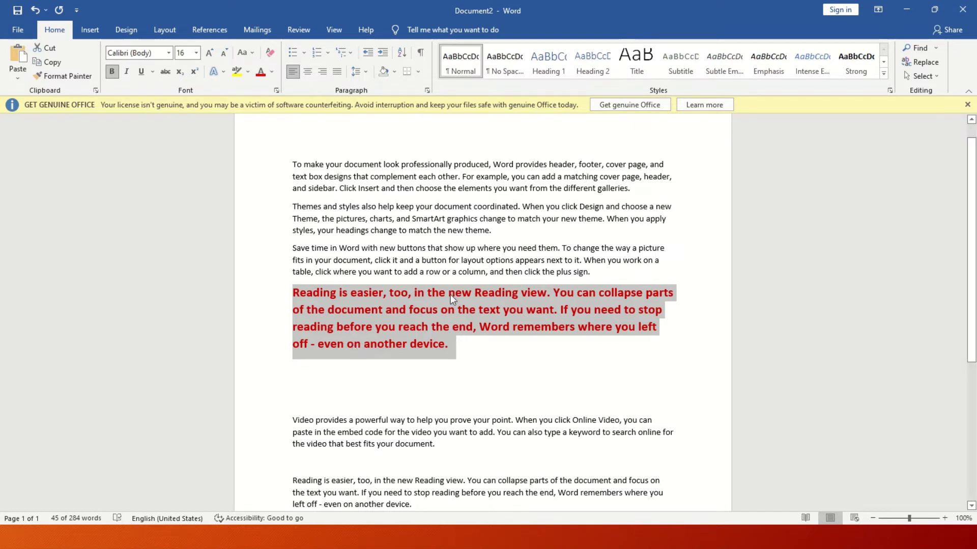
drag(293, 293, 431, 329)
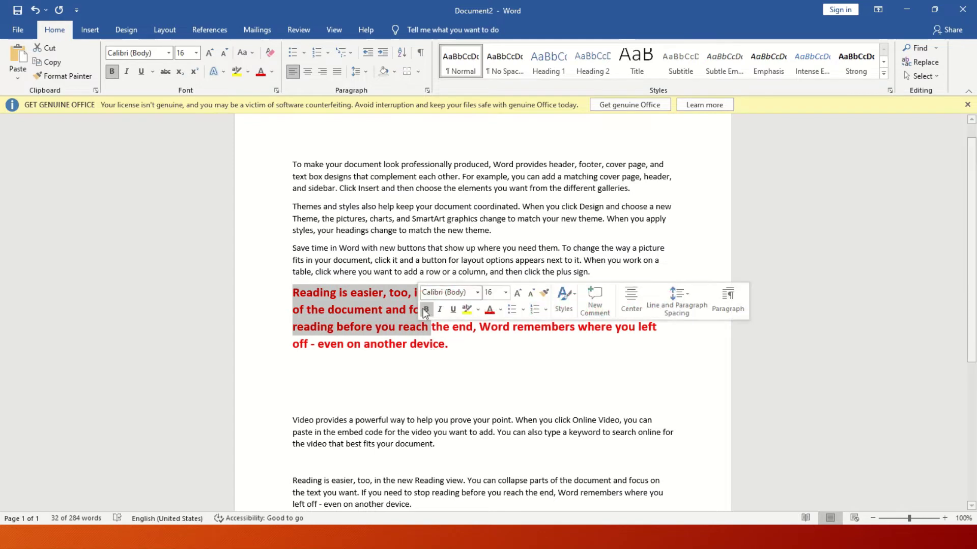
drag(499, 228, 292, 207)
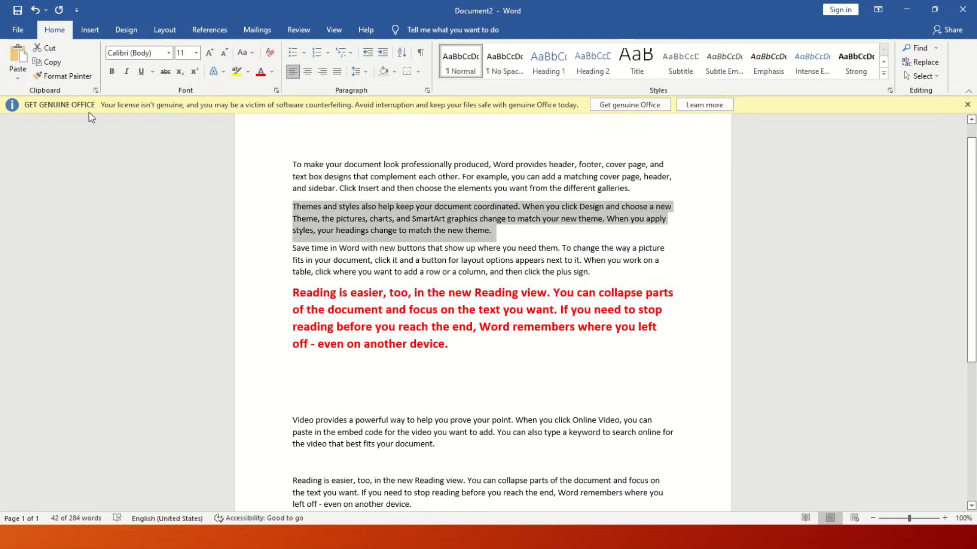
Use Format Painter to copy the red bold 16 pt formatting onto the 'Themes and styles' paragraph.
drag(453, 349, 292, 294)
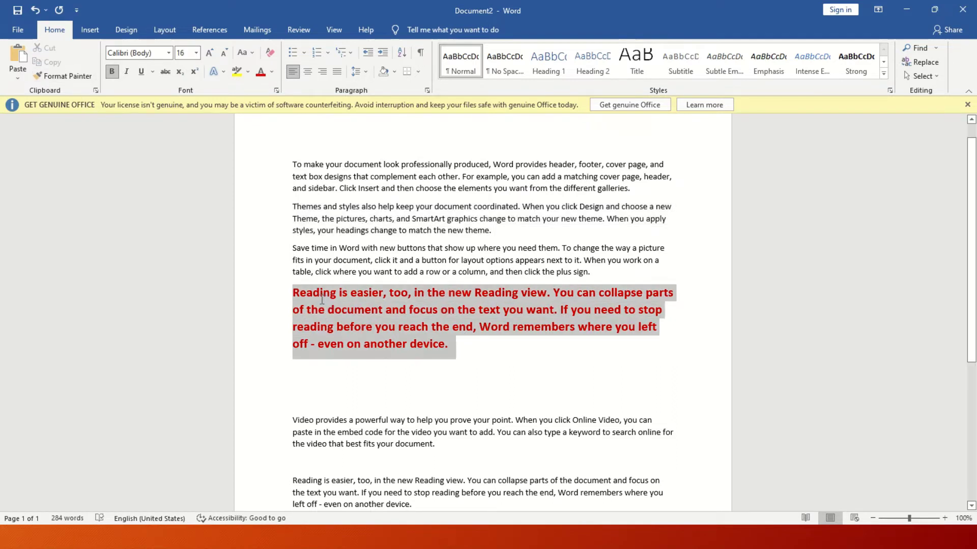
click(70, 78)
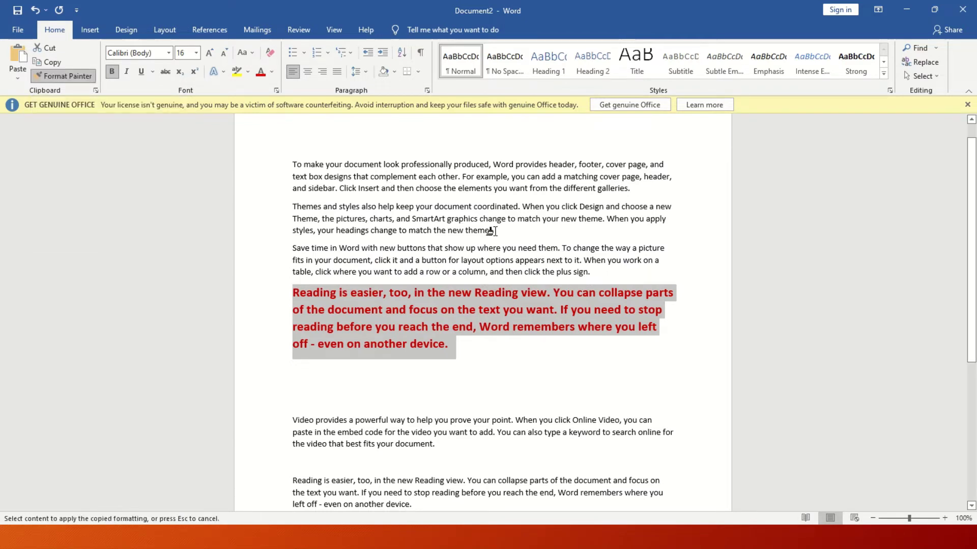
drag(491, 232, 295, 209)
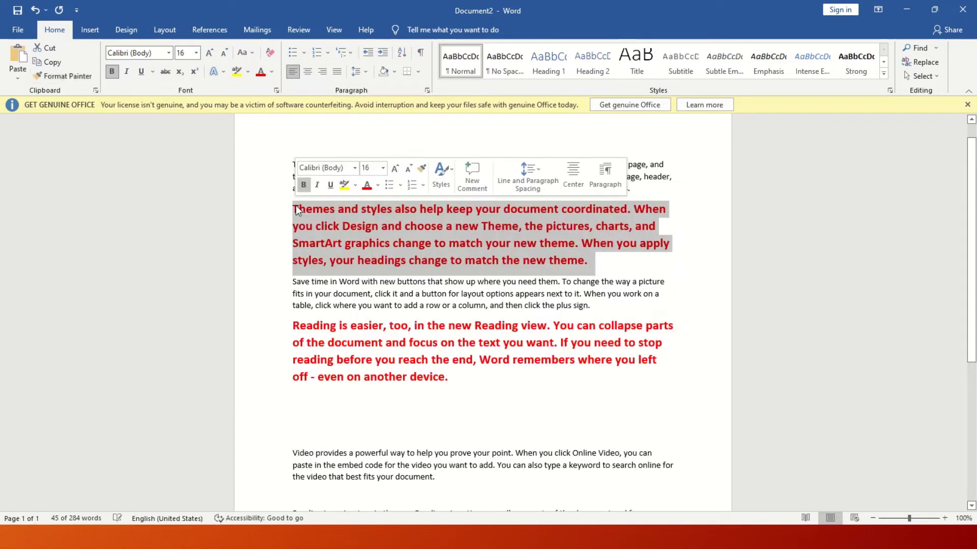
click(488, 397)
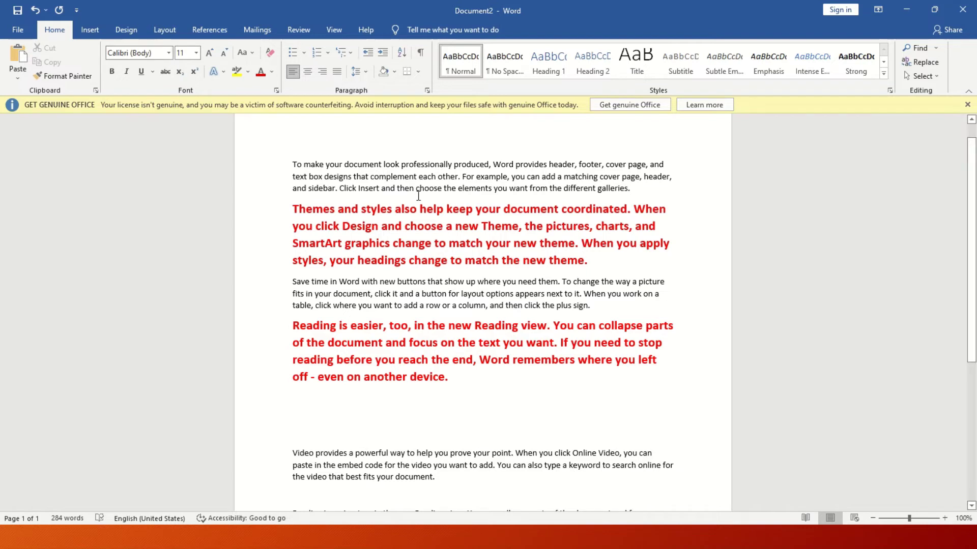
drag(636, 189, 292, 163)
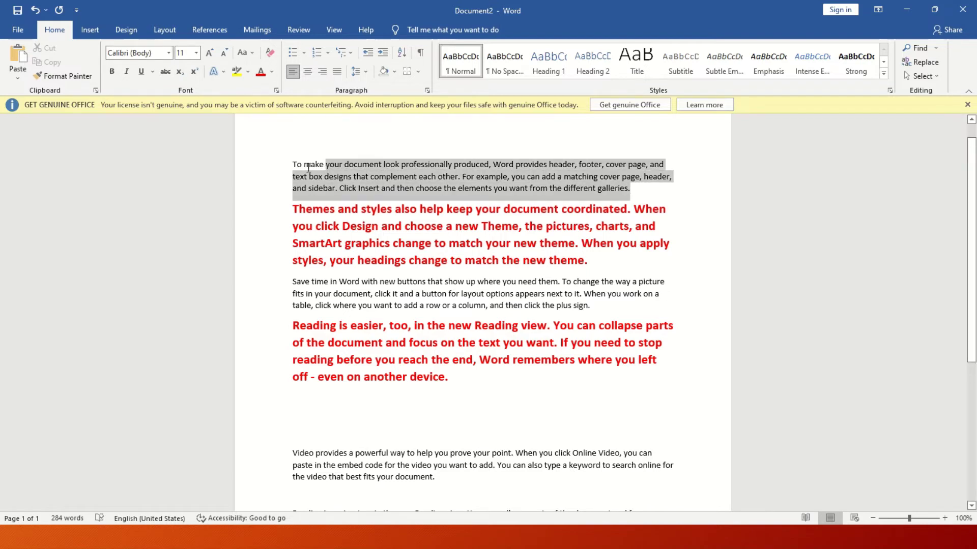
Change the font of the 'To make your document look professionally produced' paragraph to Bodoni MT.
click(169, 53)
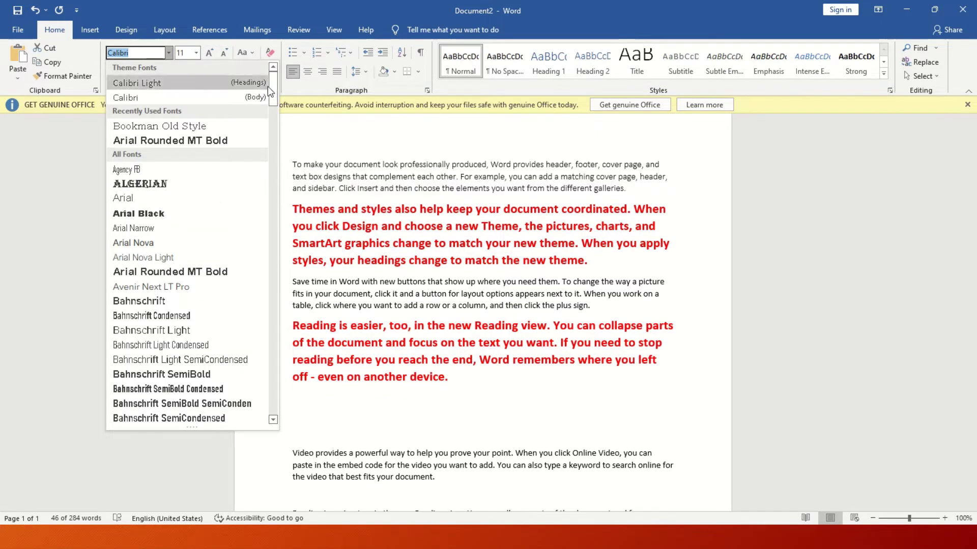
scroll(152, 204, down, 4)
scroll(151, 199, down, 4)
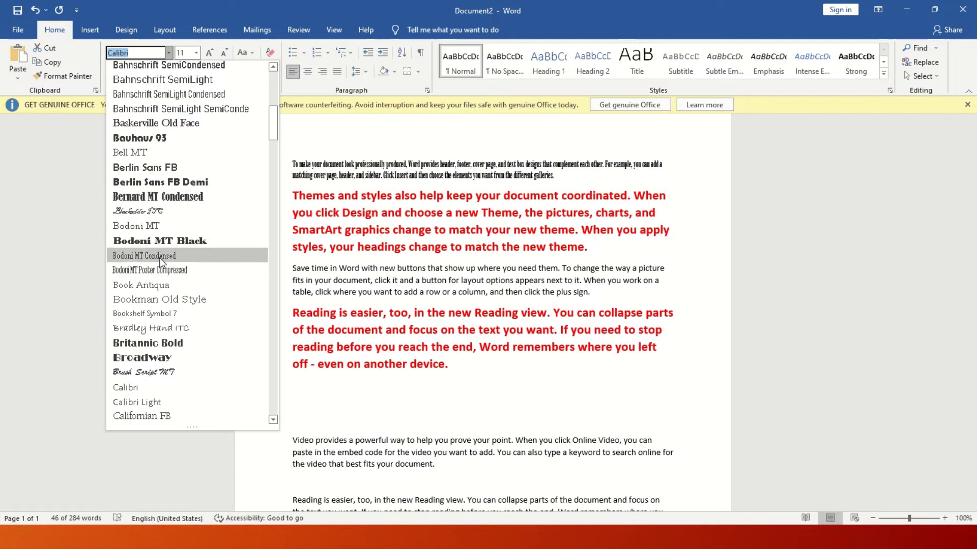
click(159, 226)
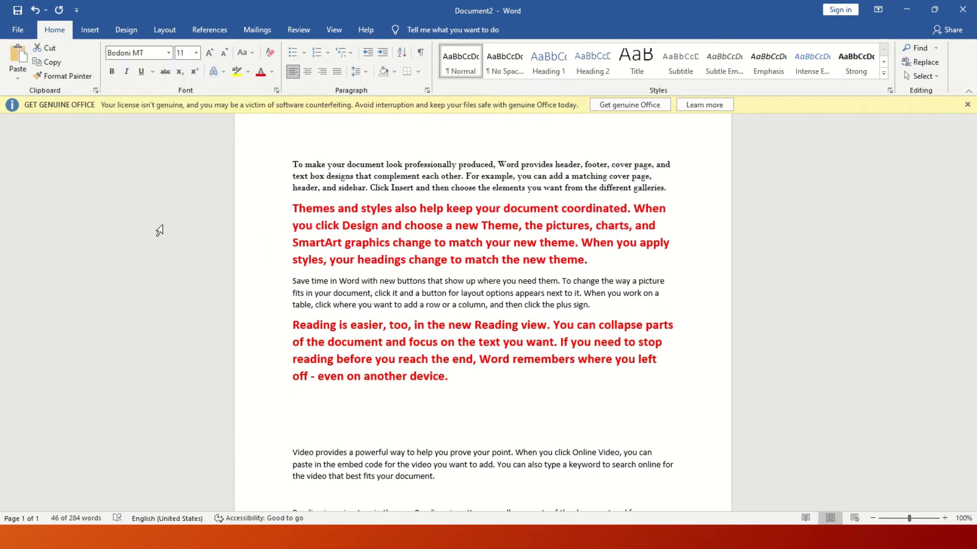
Set the first paragraph to 18 pt, grow it to 24 pt, then shrink it to 14 pt.
click(196, 53)
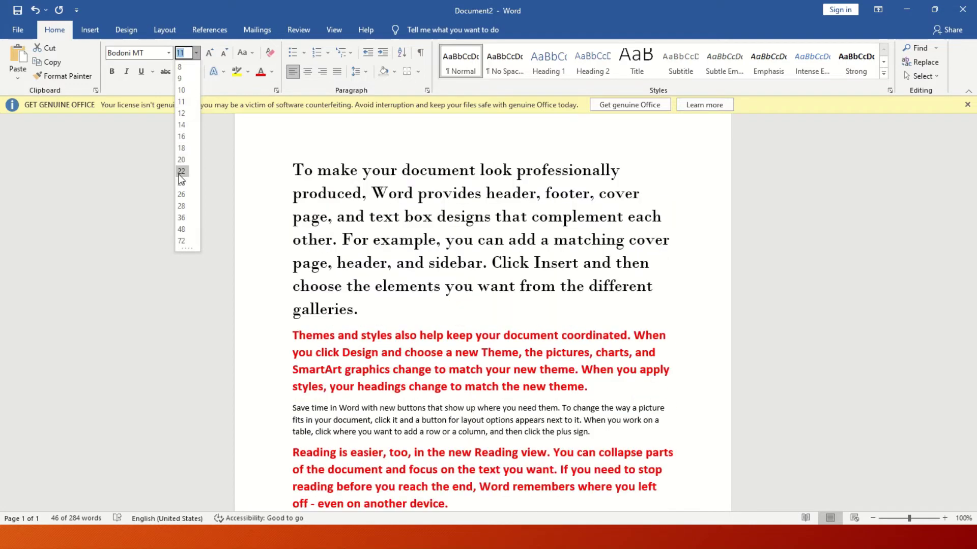
click(180, 148)
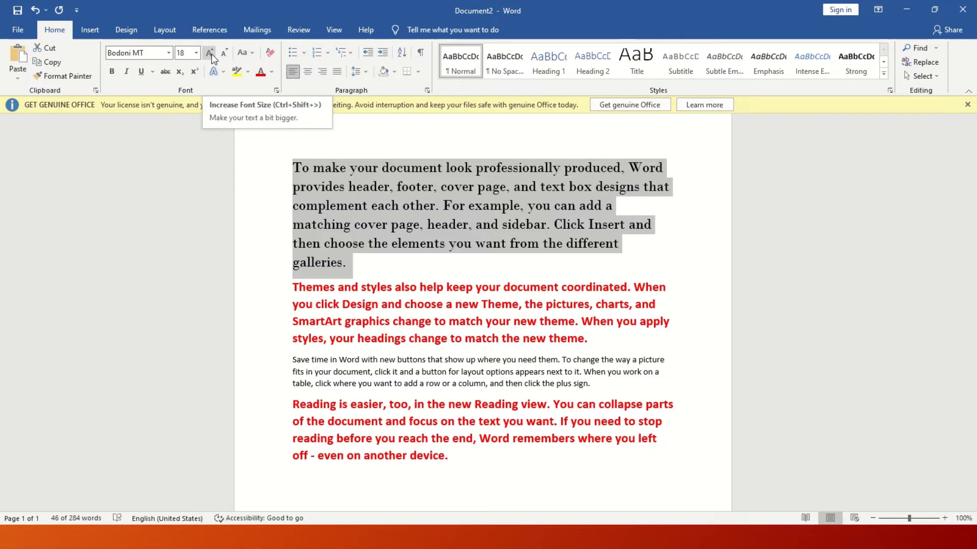
click(210, 53)
click(209, 53)
click(209, 53)
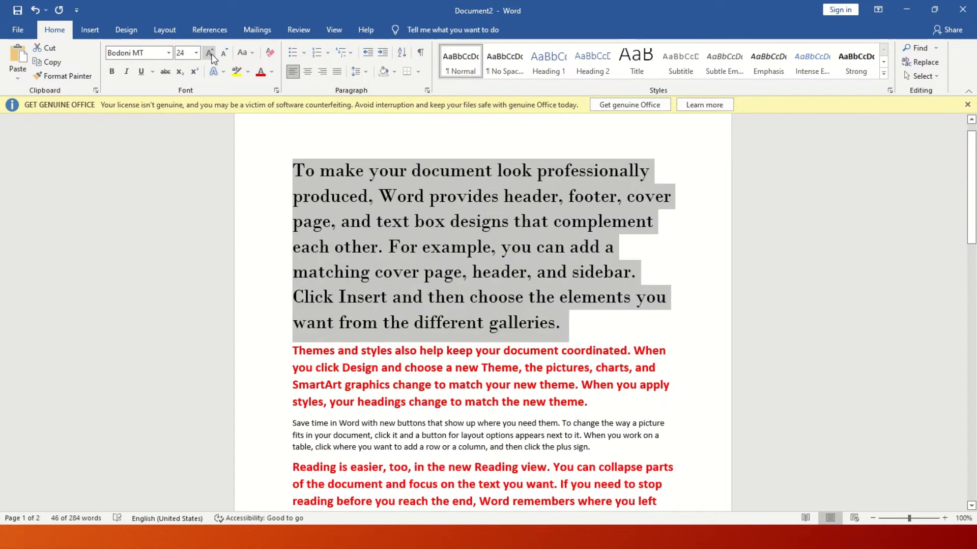
click(227, 55)
click(227, 55)
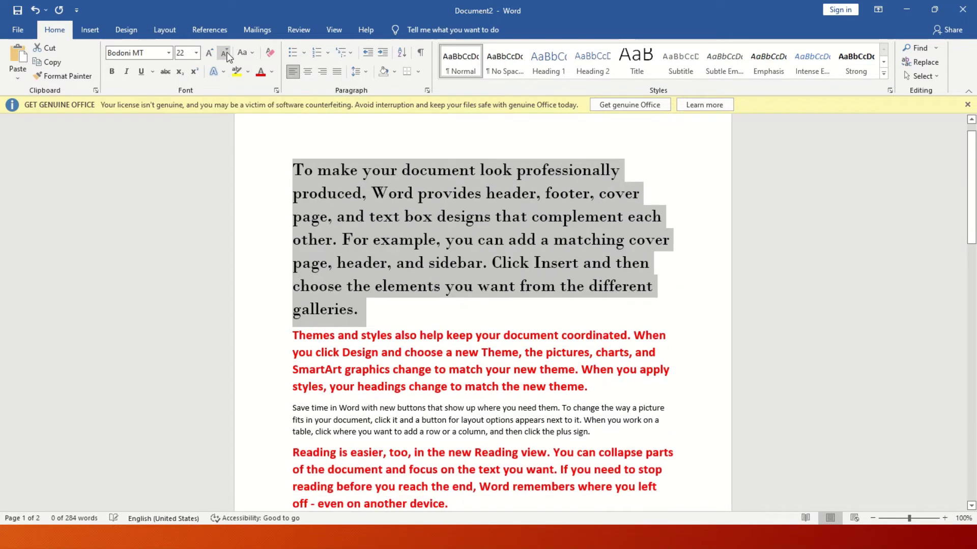
click(227, 55)
click(227, 55)
click(227, 55)
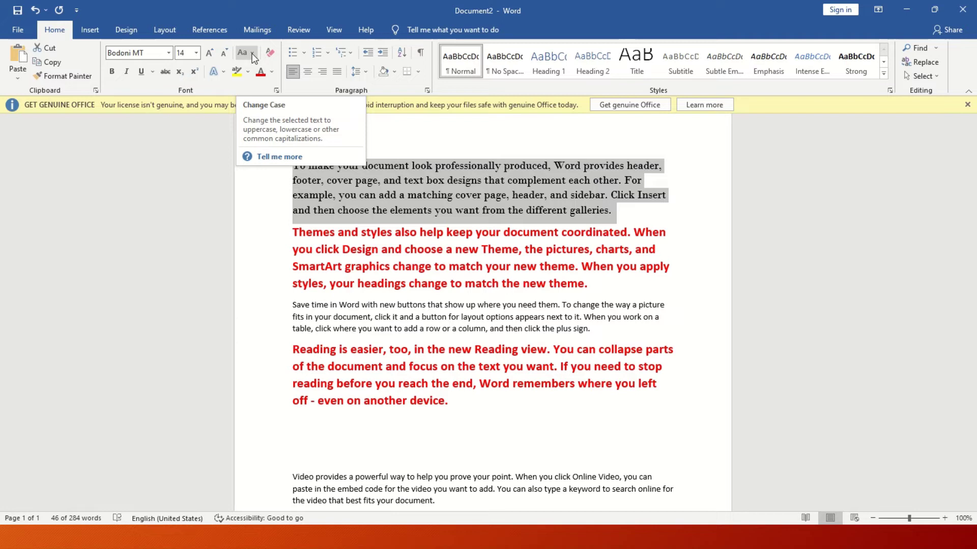
Convert the first paragraph to lowercase, then to all capitals.
click(254, 54)
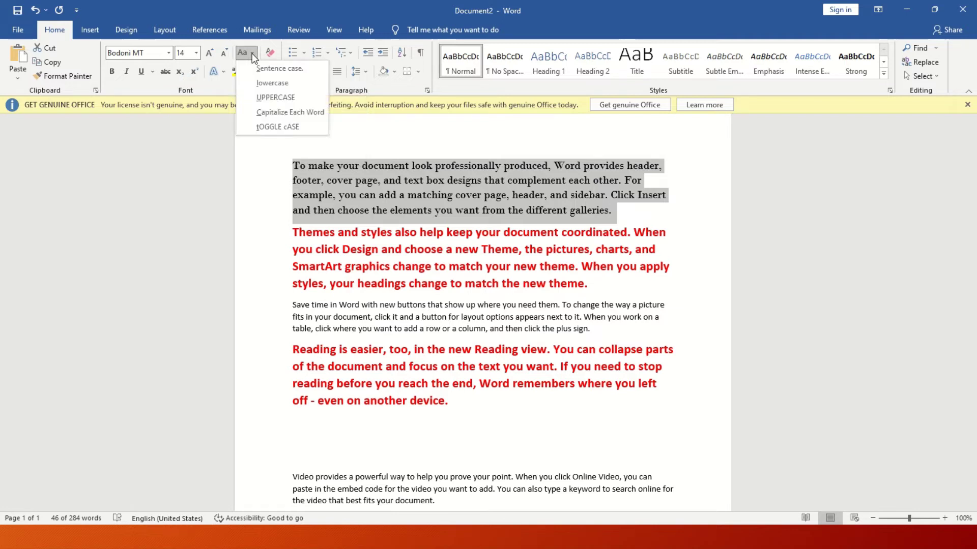
click(262, 68)
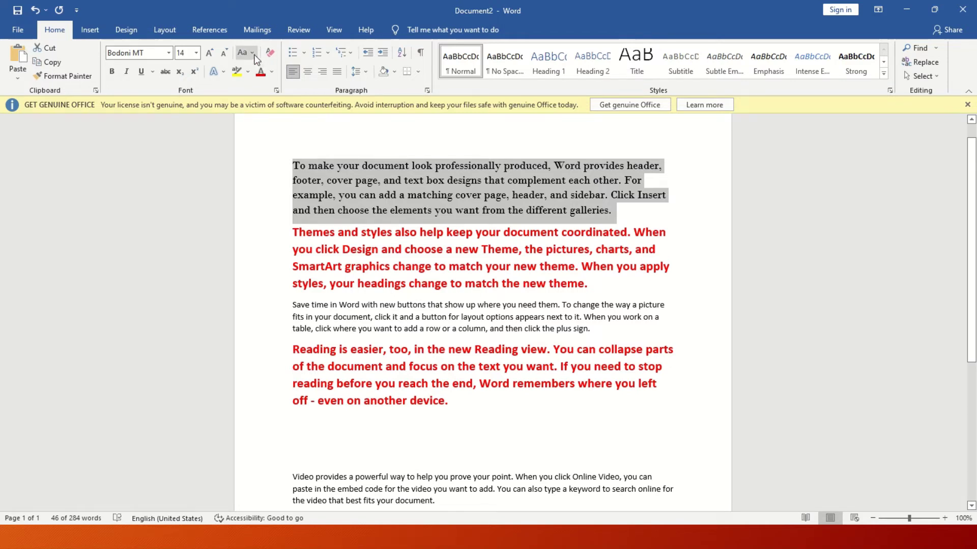
click(253, 54)
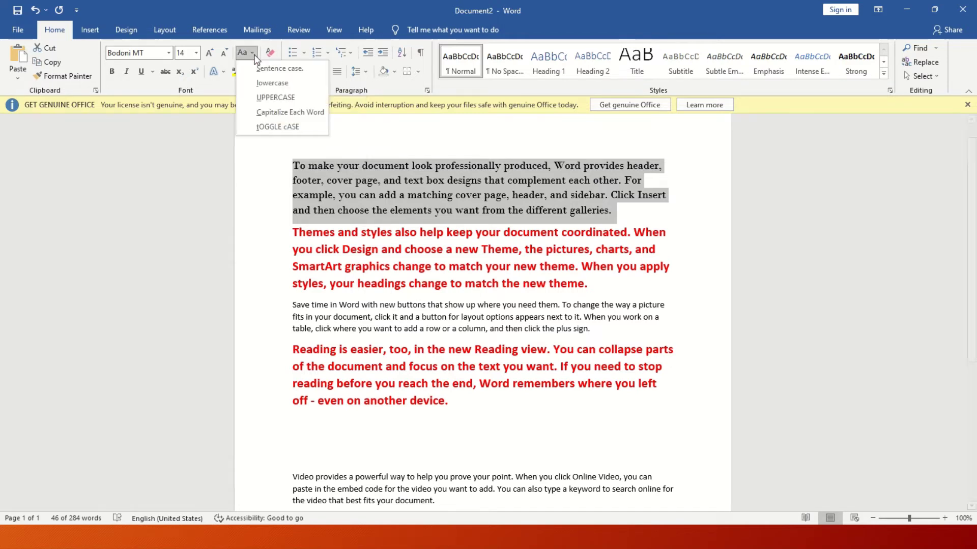
click(264, 83)
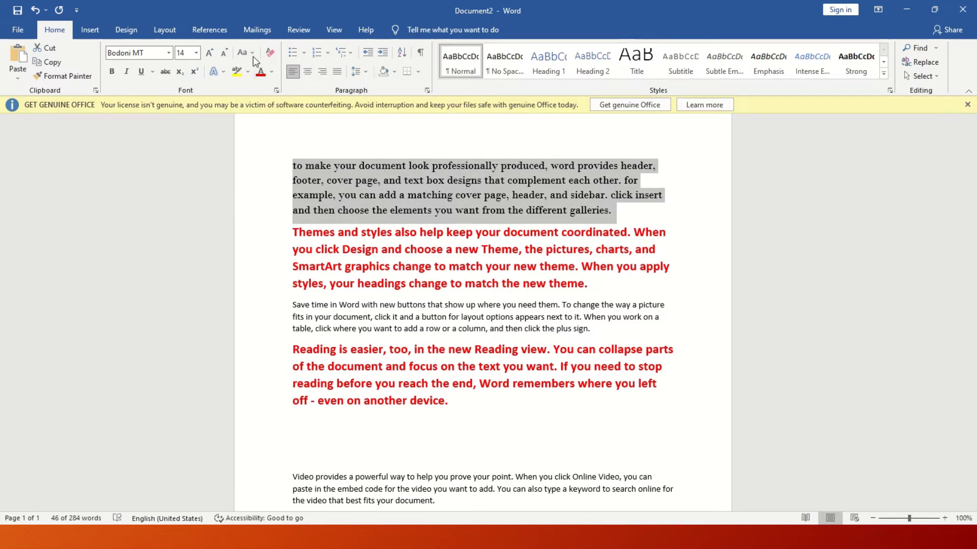
click(249, 53)
click(261, 96)
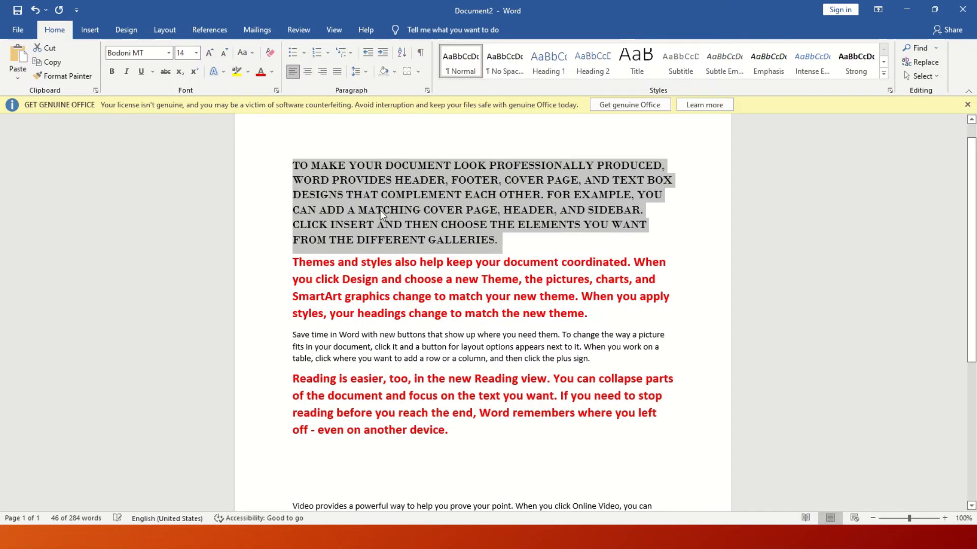
Capitalize each word, toggle the case, then settle the paragraph on sentence case.
click(246, 53)
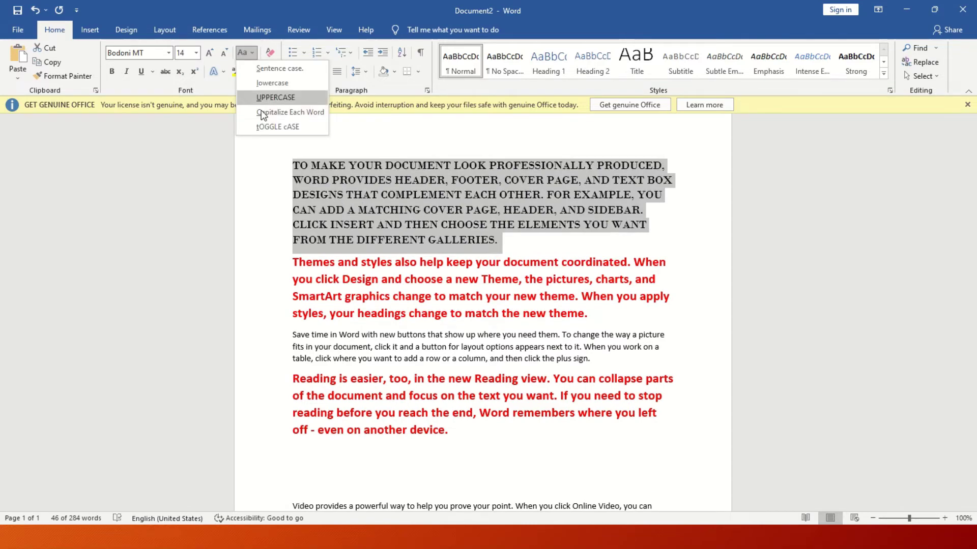
click(302, 117)
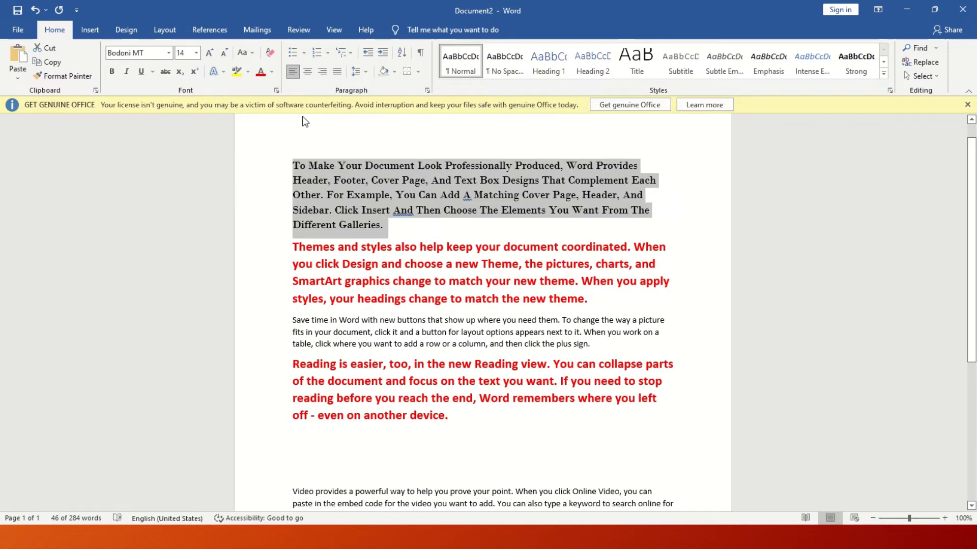
click(250, 53)
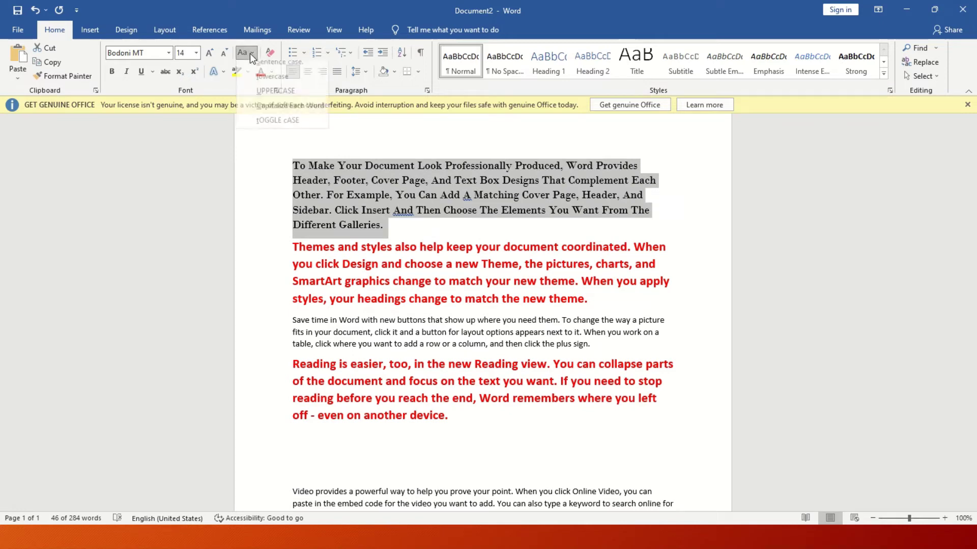
click(275, 127)
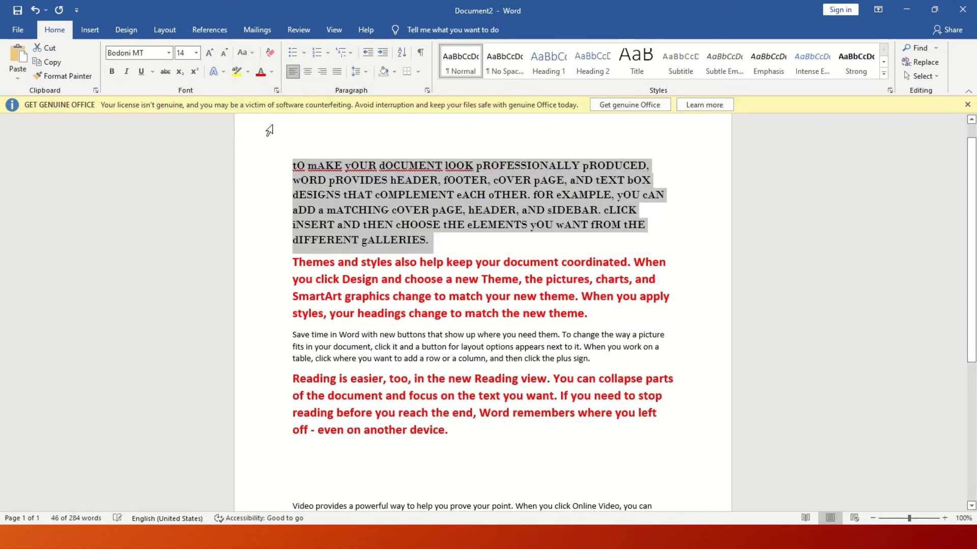
click(247, 51)
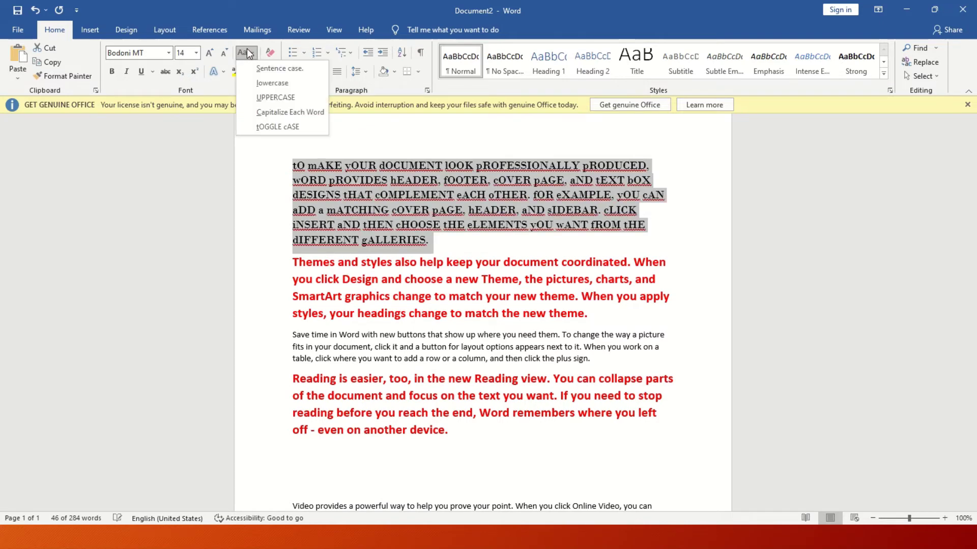
click(269, 67)
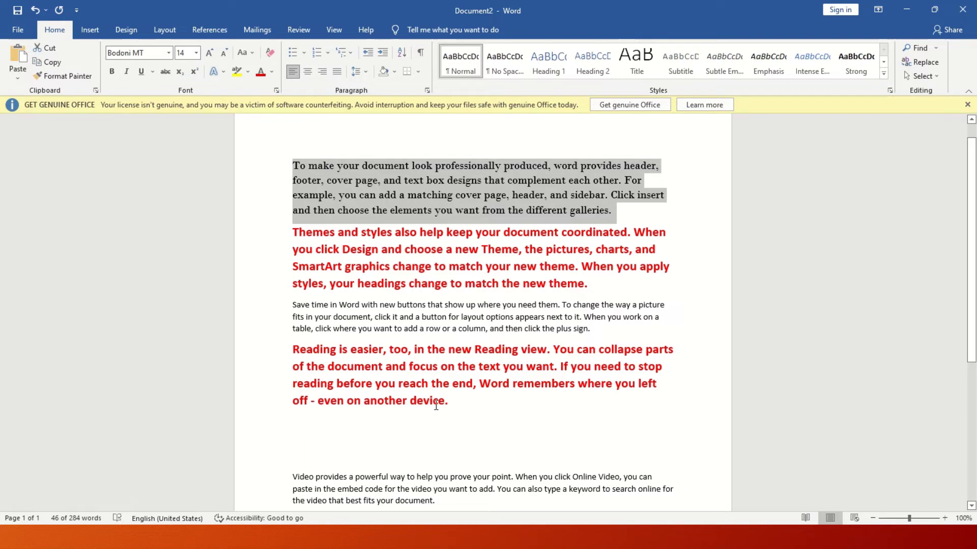
Select the four opening paragraphs and clear all their formatting back to Calibri 11.
drag(464, 406, 263, 173)
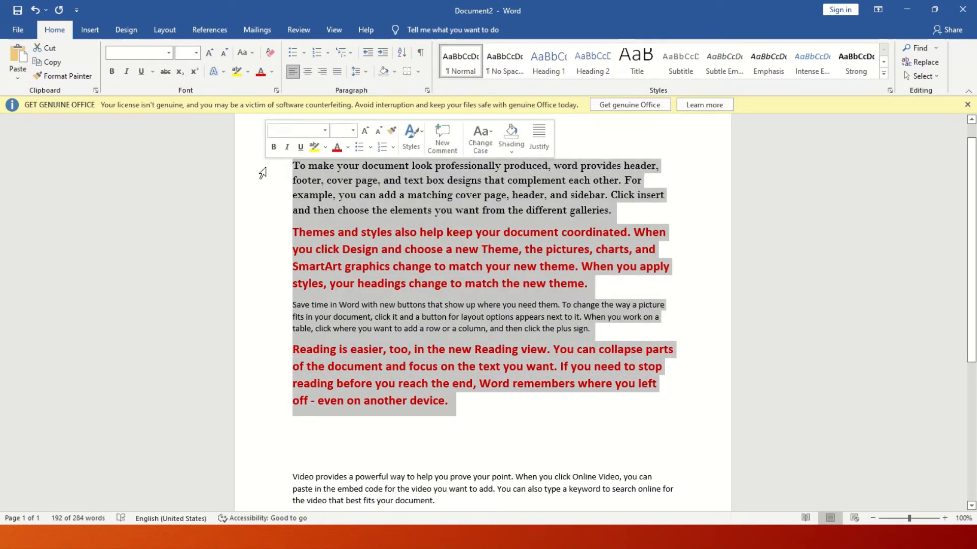
click(271, 53)
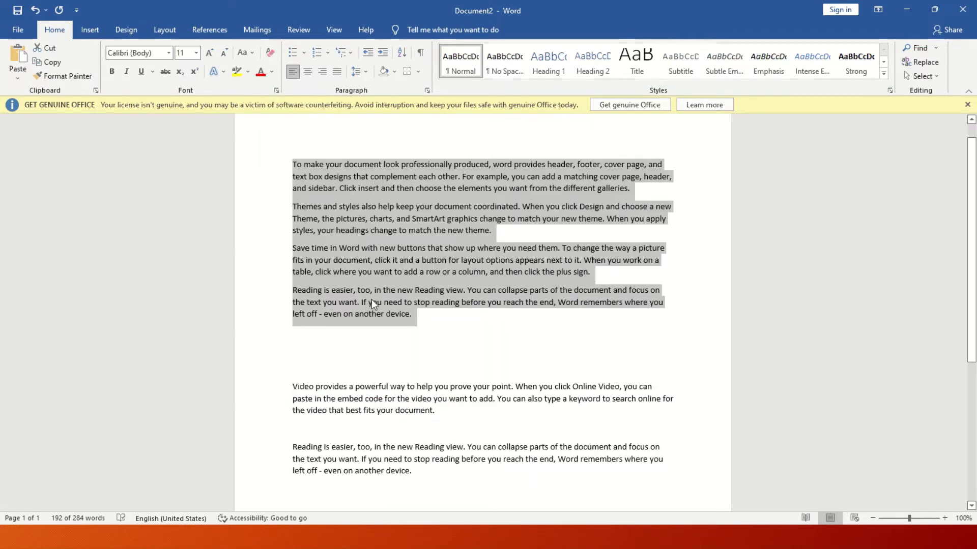
Make the four selected paragraphs bold, italic and underlined with a dotted line.
click(113, 72)
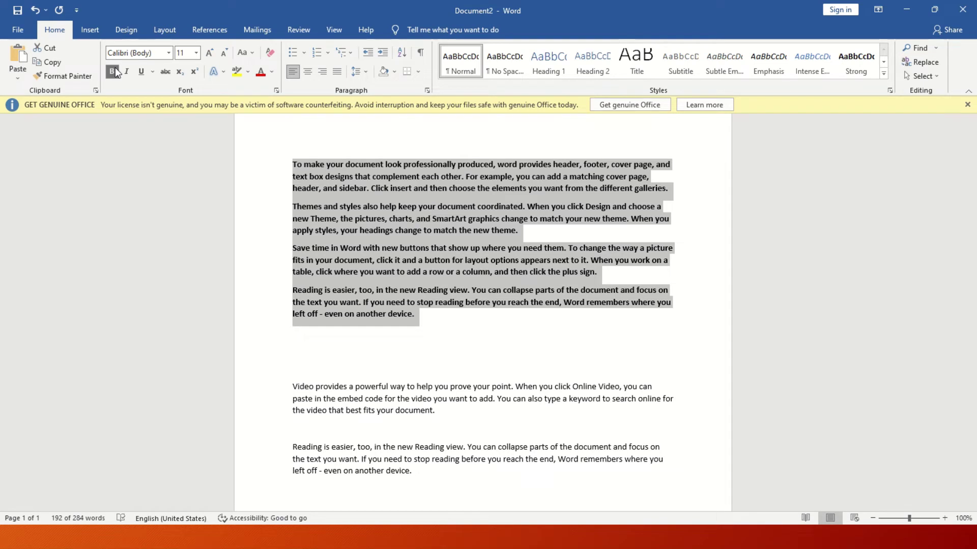
click(127, 72)
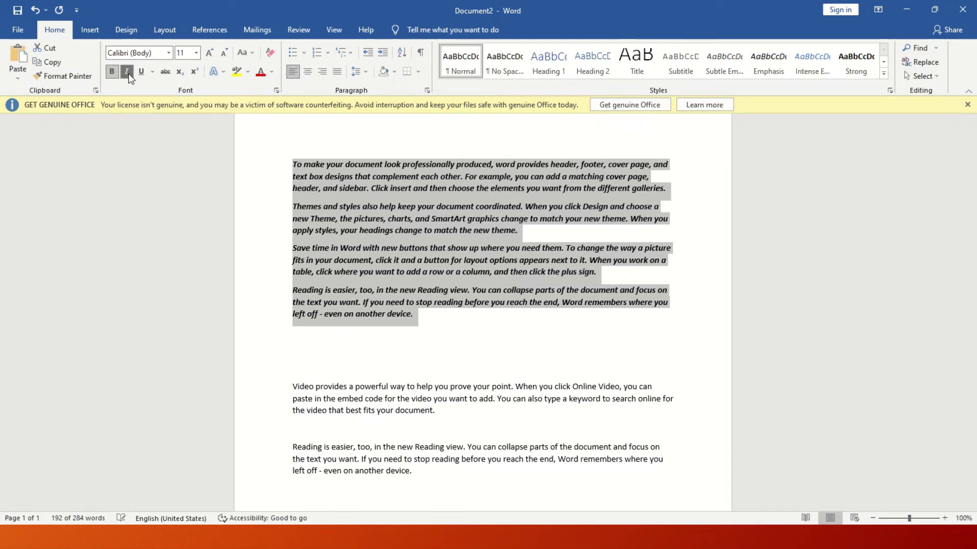
click(141, 74)
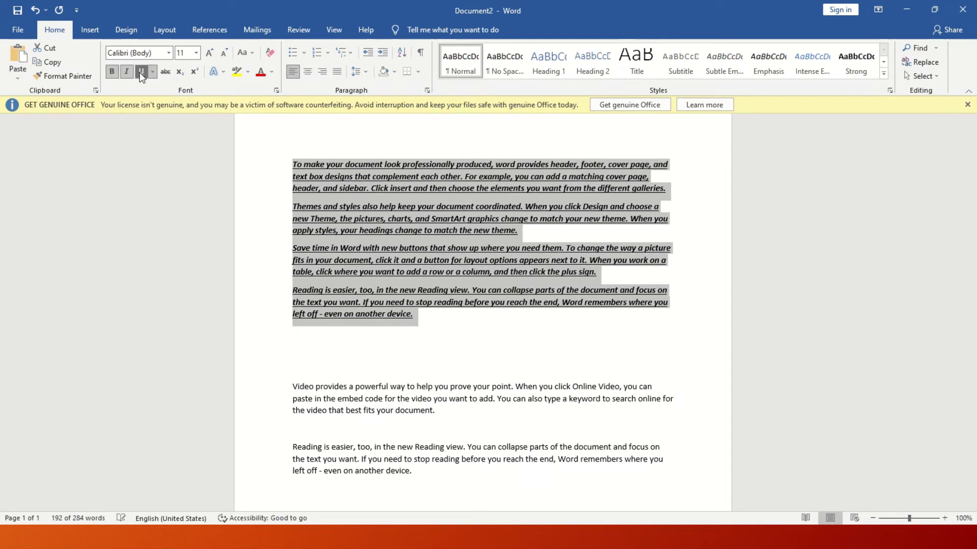
click(152, 71)
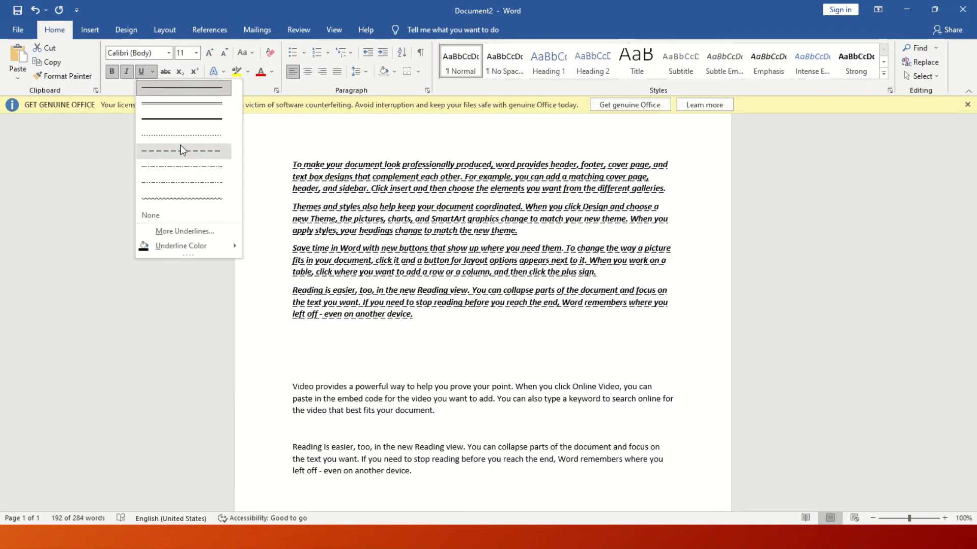
click(182, 140)
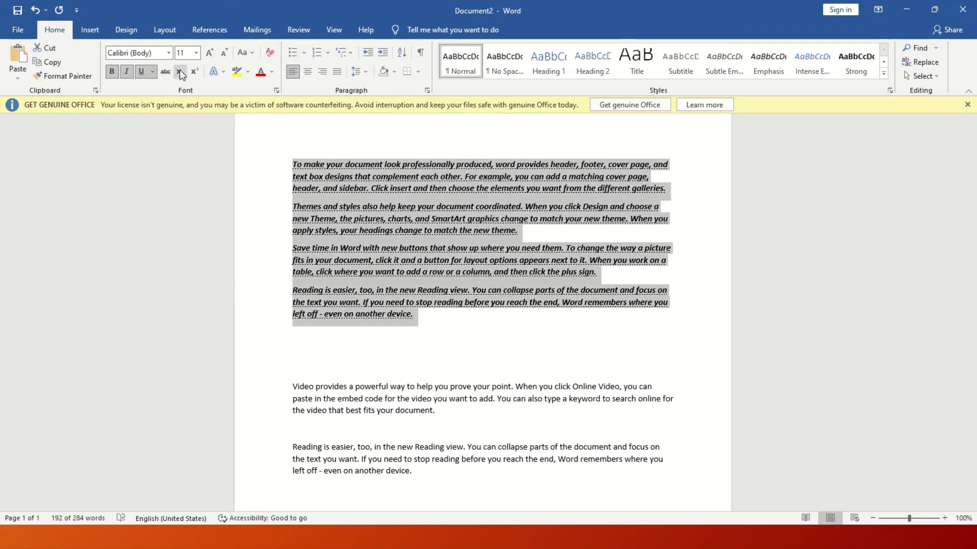
click(314, 387)
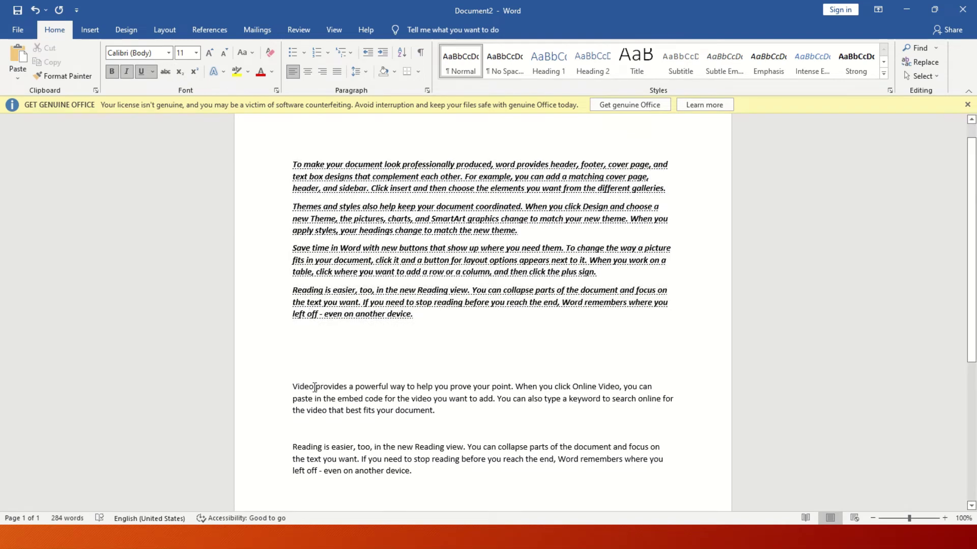
Move 'Video' onto its own struck-through line and add an empty paragraph at the end.
key(Return)
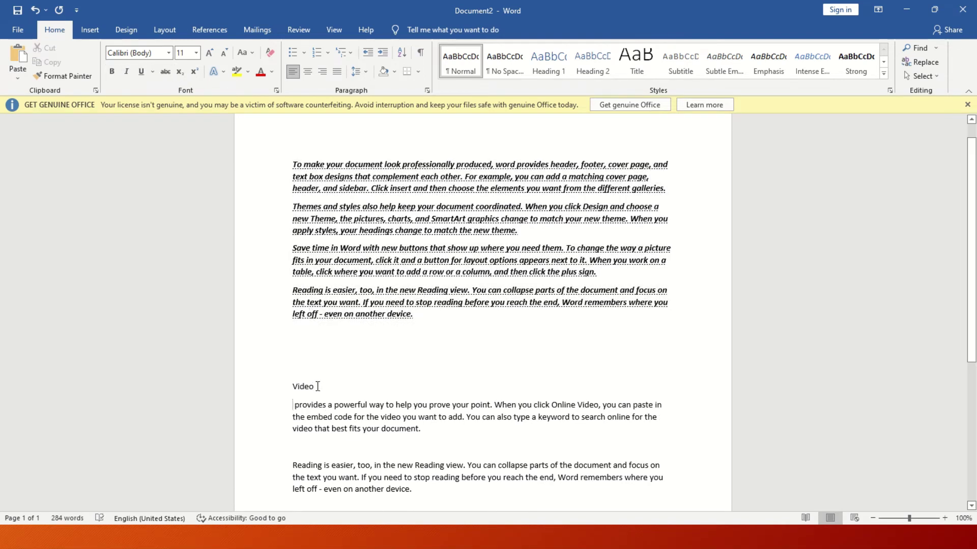
drag(318, 387, 290, 390)
click(165, 72)
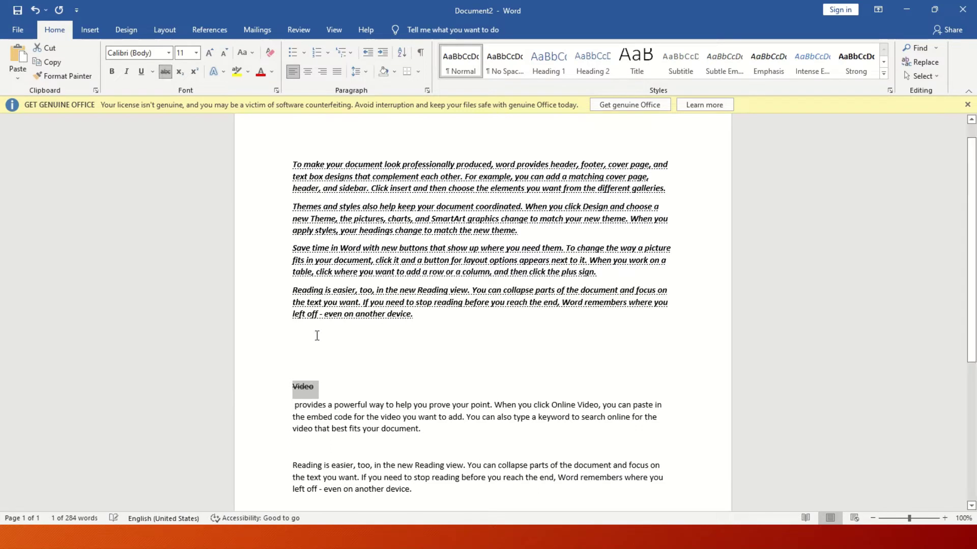
click(358, 400)
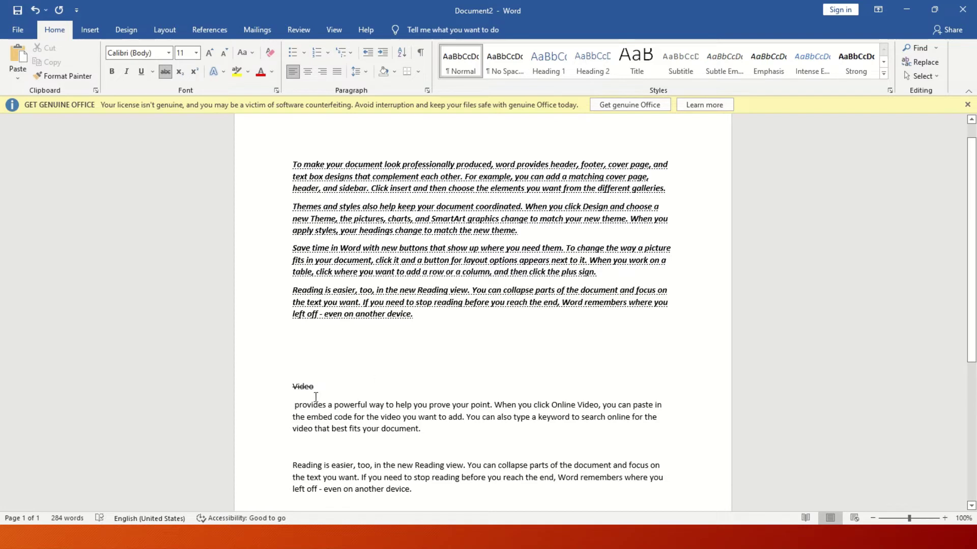
click(408, 488)
key(Return)
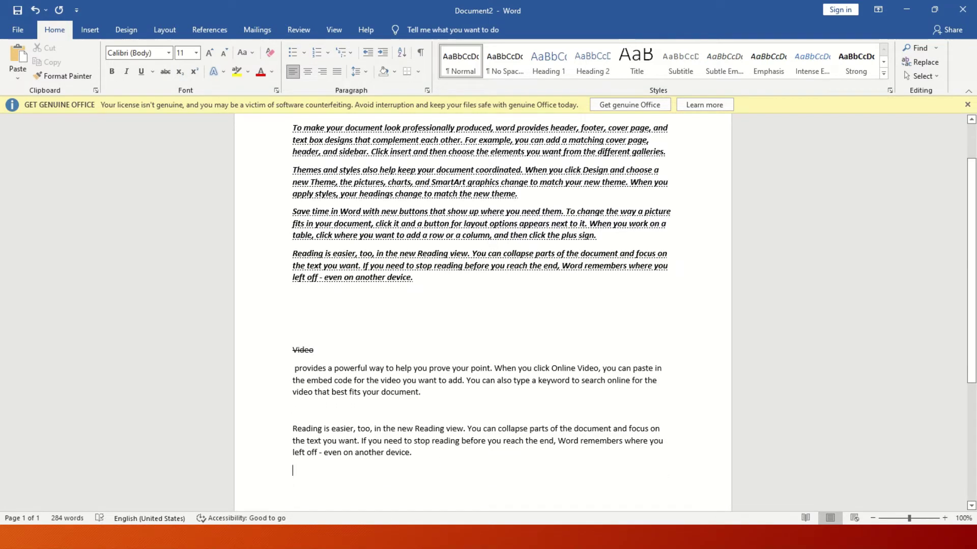
Type '10 8' on the last line, strike through the 10, and enlarge it to 28 pt.
text(10 B)
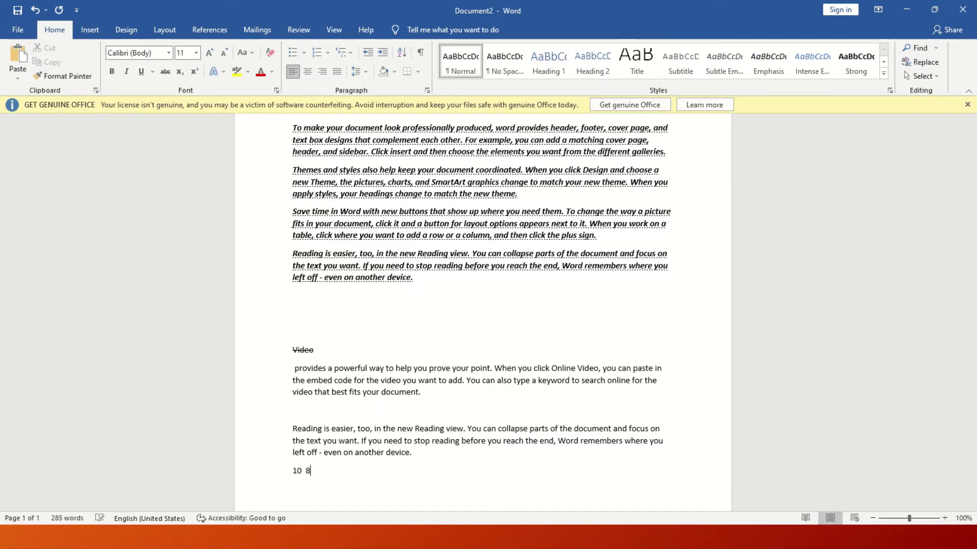
double_click(297, 471)
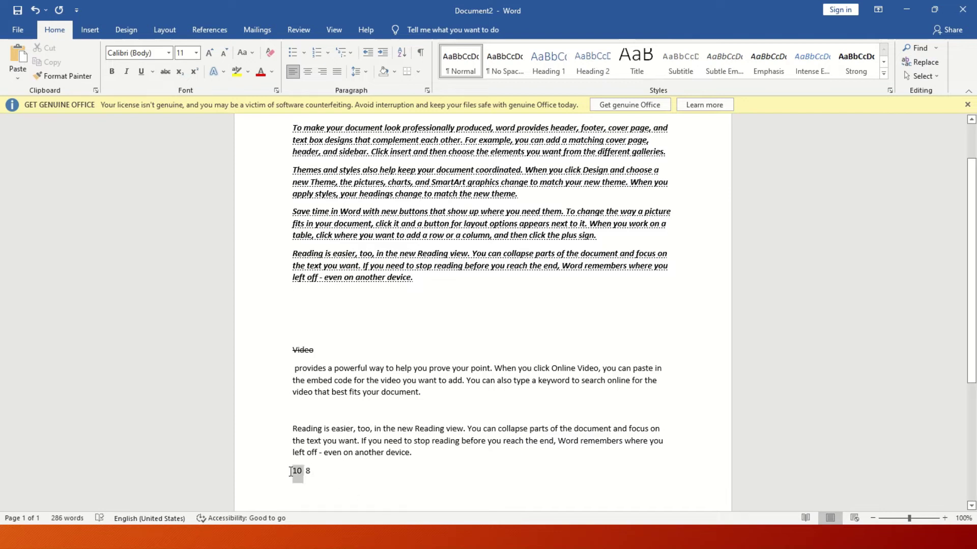
click(166, 72)
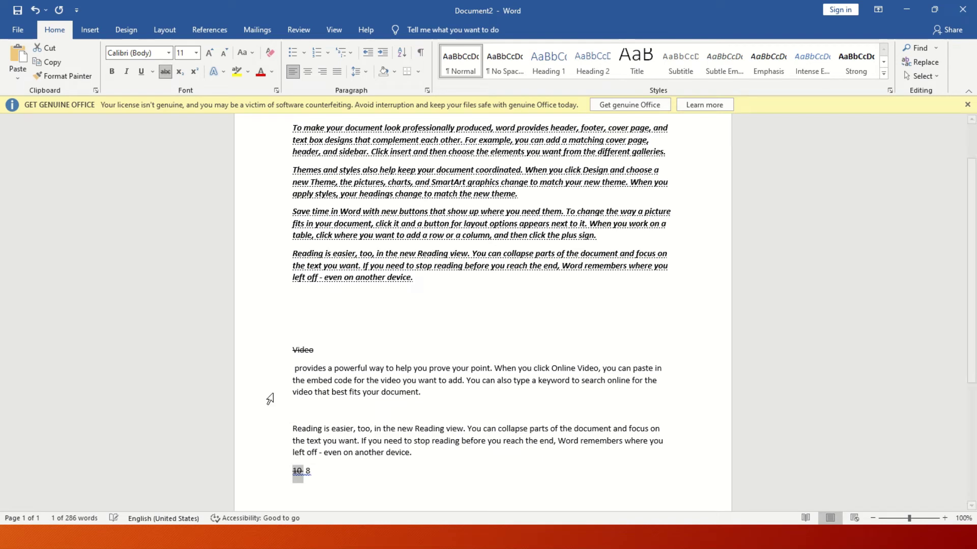
click(214, 51)
click(214, 51)
click(214, 51)
click(214, 50)
click(214, 51)
click(214, 51)
click(215, 51)
click(214, 51)
click(214, 51)
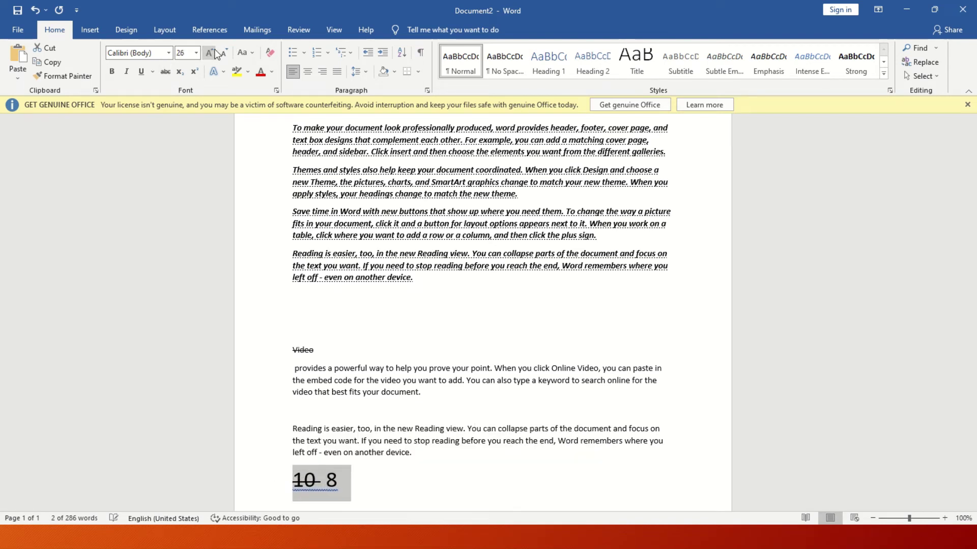
click(365, 484)
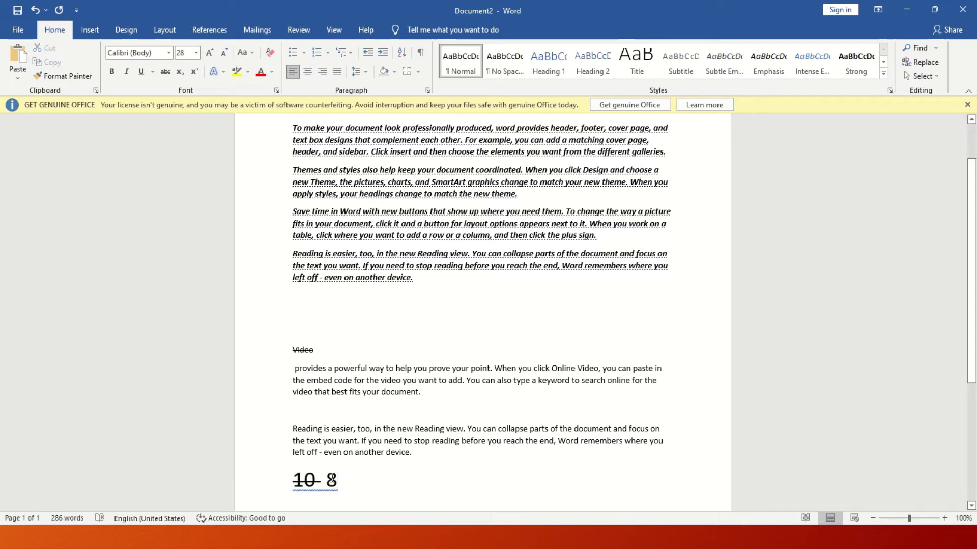
drag(317, 481, 280, 487)
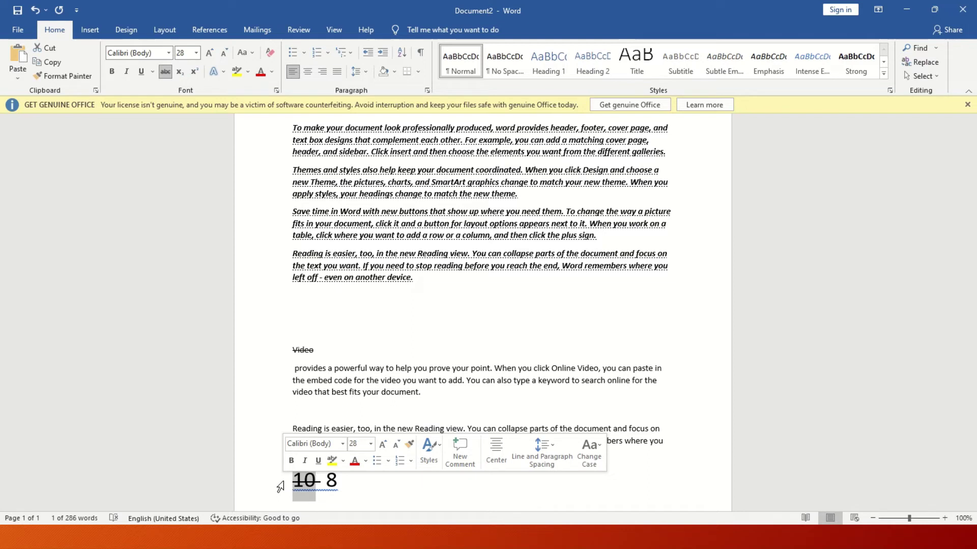
click(385, 321)
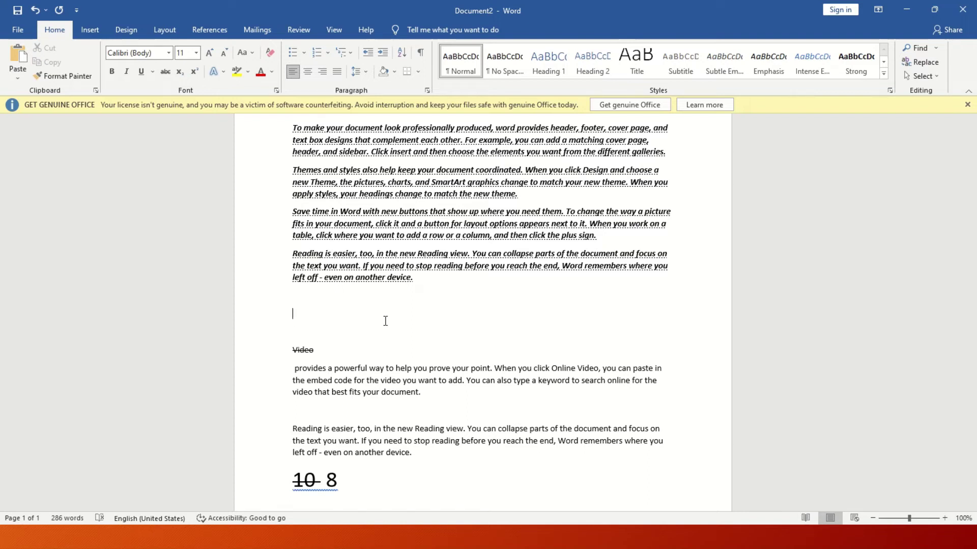
Type 'Co2' above Video, enlarge it to 18 pt, and make the 2 subscript.
text(co2)
drag(318, 311, 268, 262)
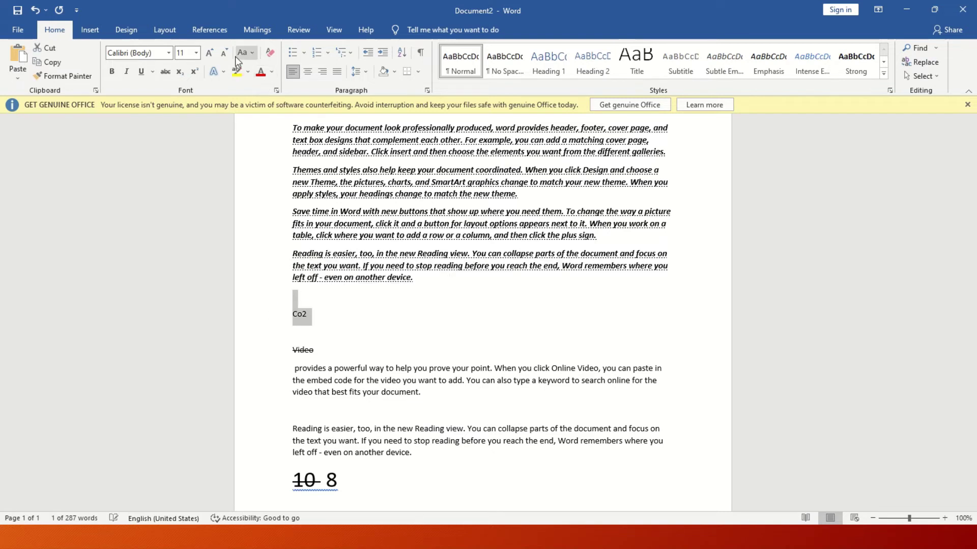
click(214, 51)
click(213, 51)
click(214, 50)
click(214, 51)
click(338, 331)
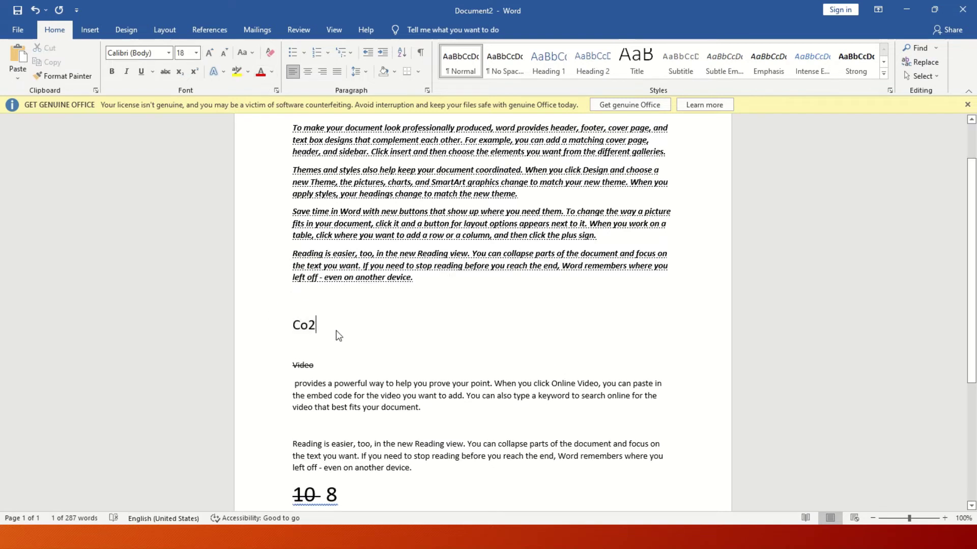
drag(317, 328, 308, 328)
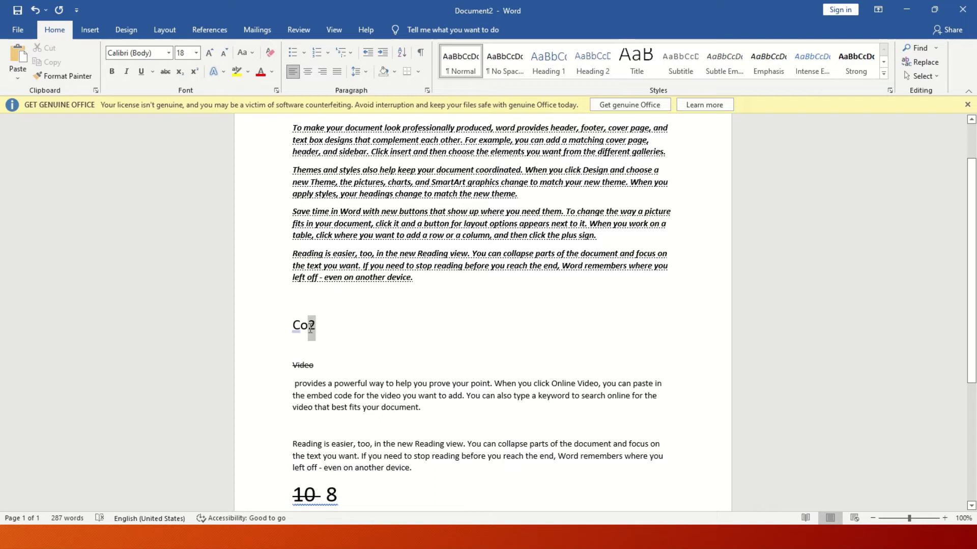
click(185, 74)
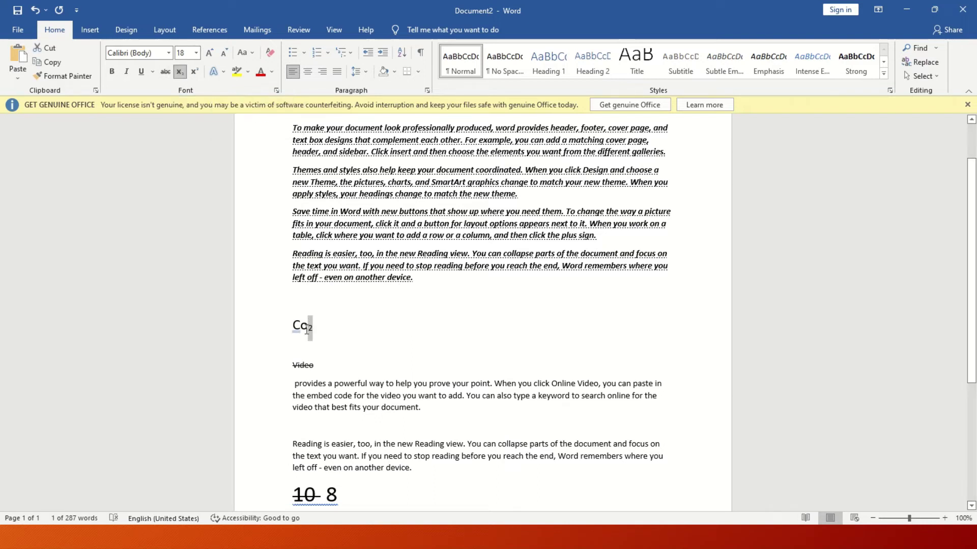
Replace Co2 with 'x2' and make the 2 superscript.
click(341, 330)
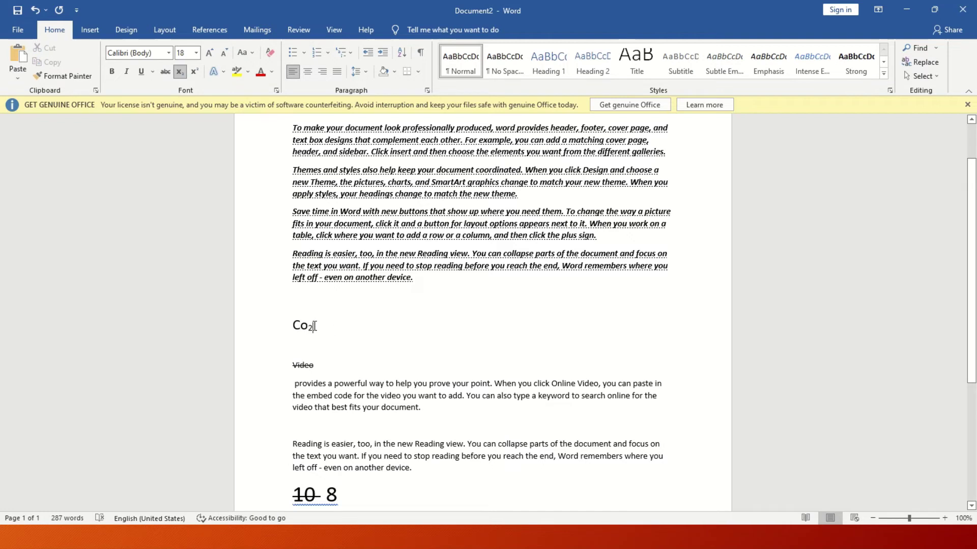
key(BackSpace)
key(BackSpace)
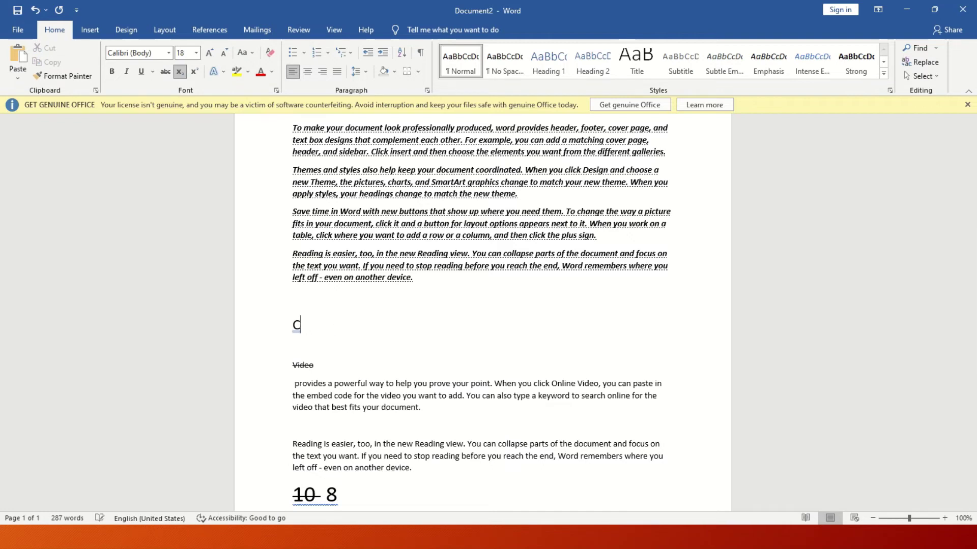
key(BackSpace)
text(x)
text(2)
drag(309, 326, 303, 328)
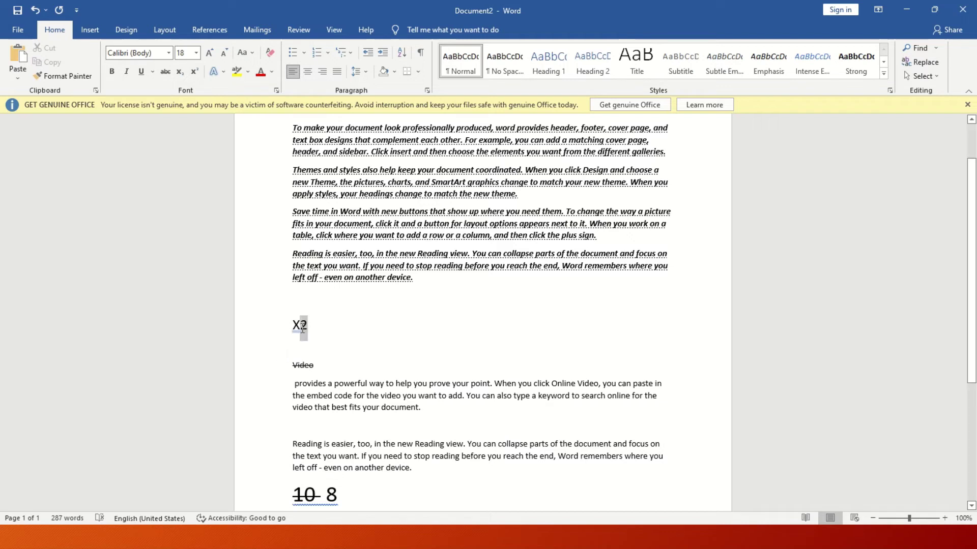
click(194, 72)
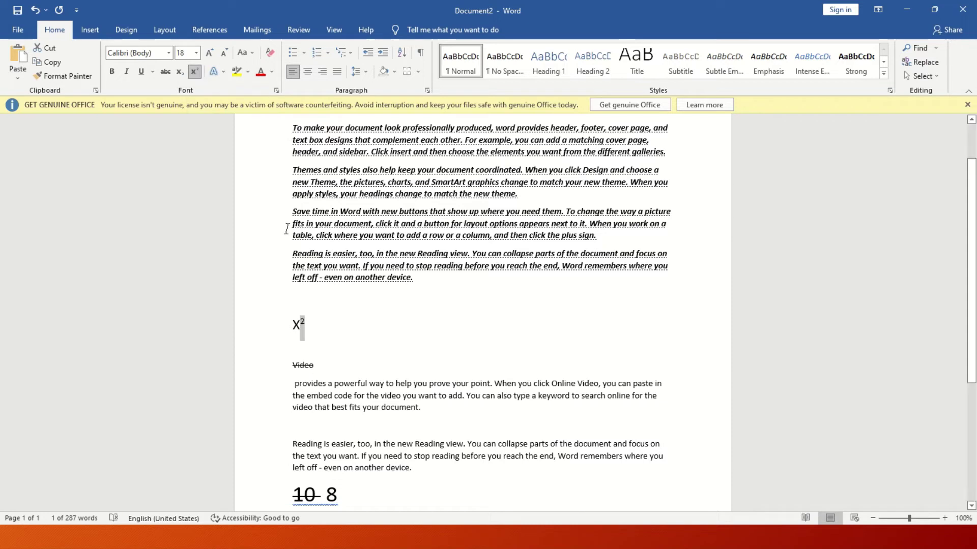
Apply a blue outlined text effect to the 'Save time in Word' paragraph.
click(336, 365)
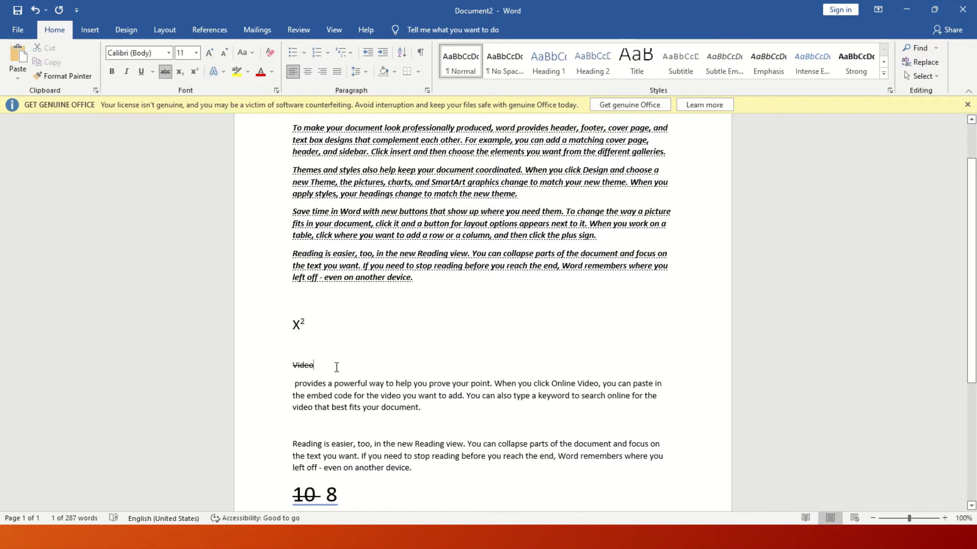
drag(600, 239, 294, 212)
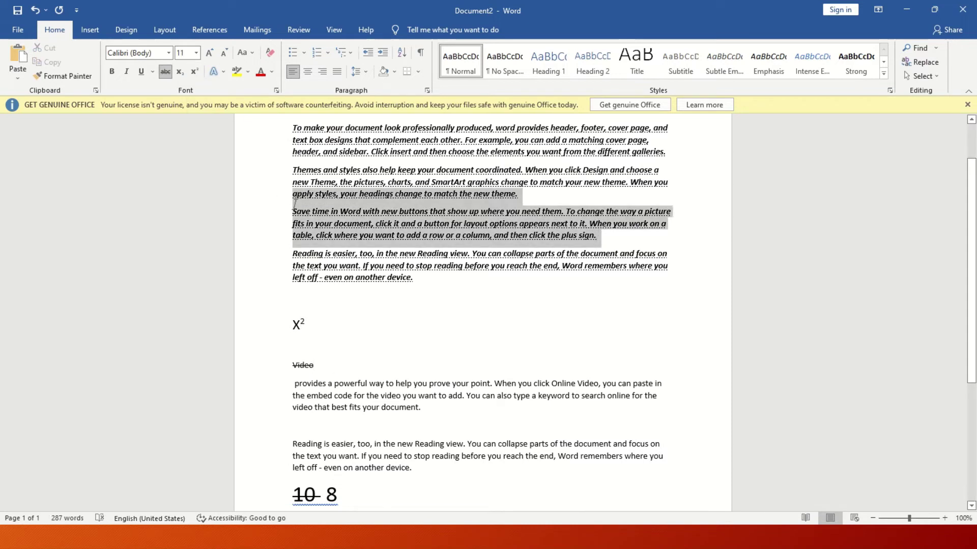
click(222, 71)
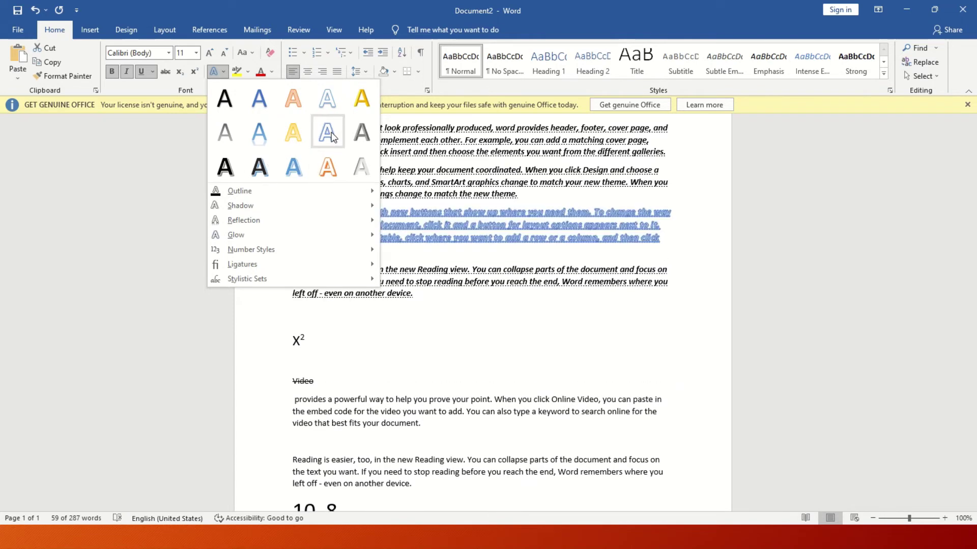
click(326, 131)
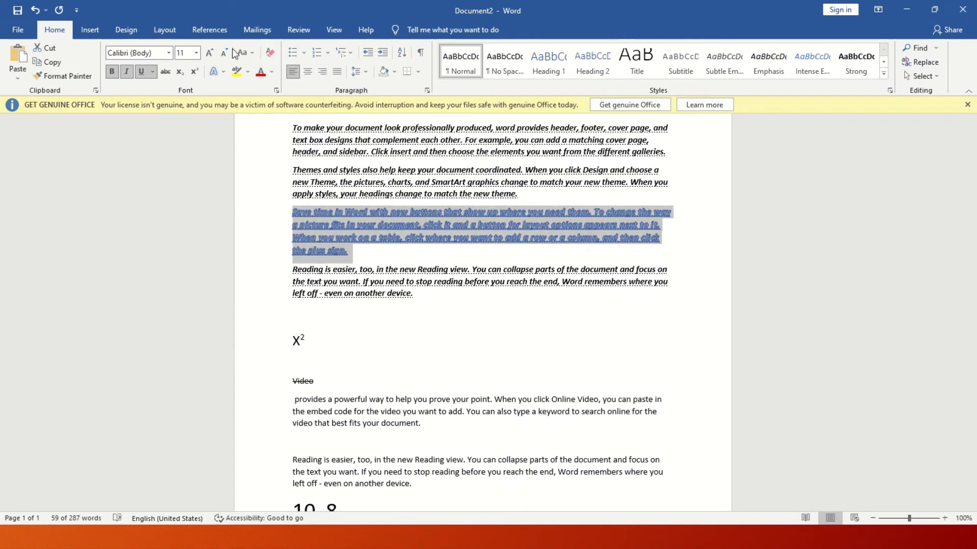
Grow the paragraph's font size step by step to 20 pt.
click(211, 52)
click(210, 52)
click(210, 52)
click(211, 52)
click(210, 53)
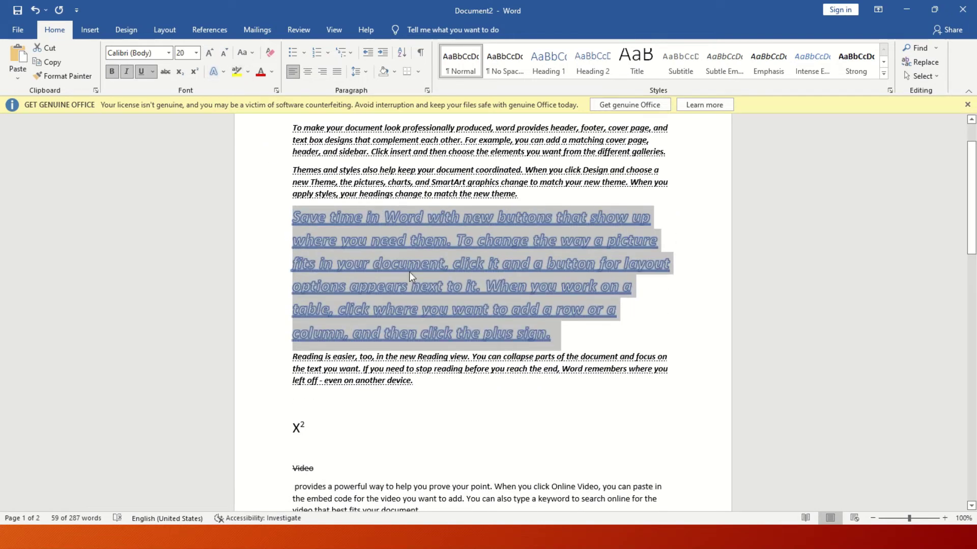
click(423, 263)
drag(446, 264, 374, 264)
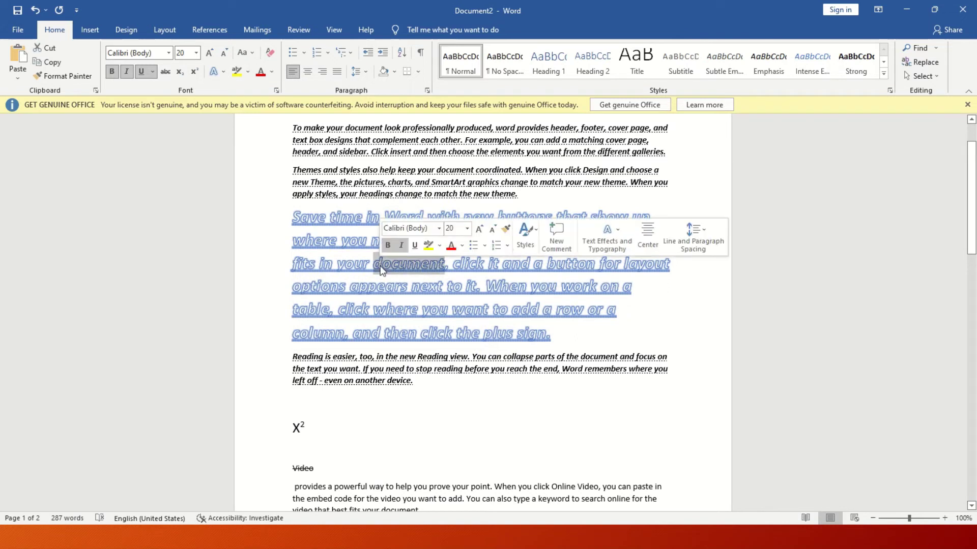
Highlight 'document' in yellow and recolour the 'Save time in Word' paragraph dark blue.
click(249, 71)
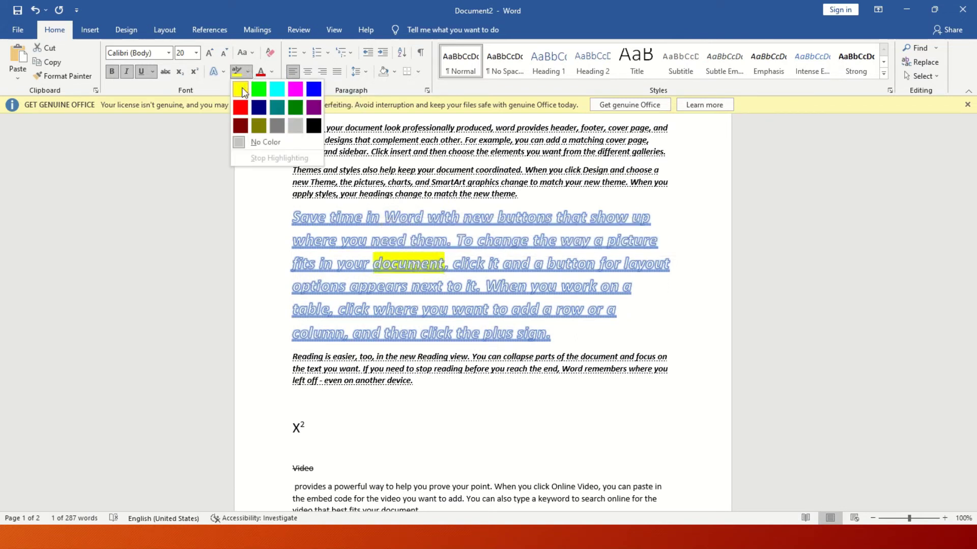
click(240, 89)
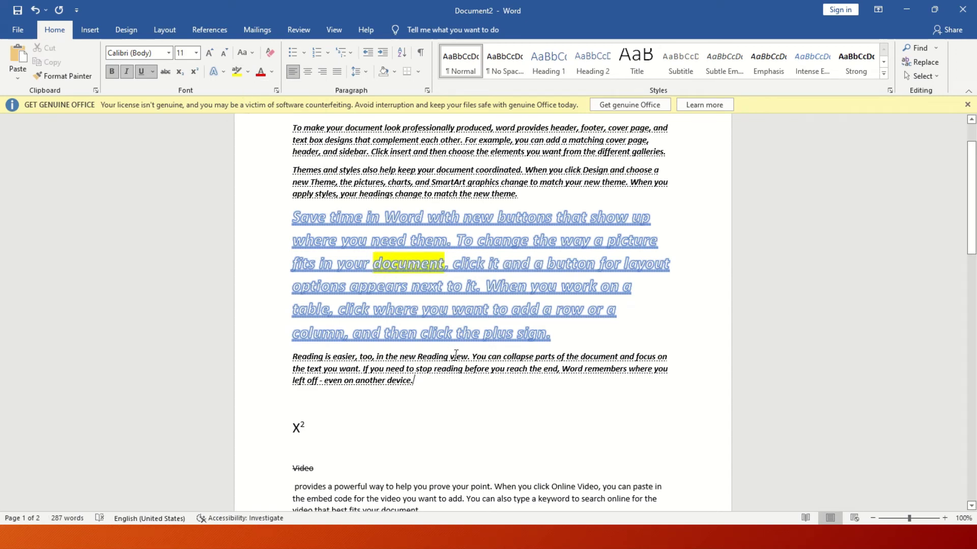
drag(548, 337, 288, 222)
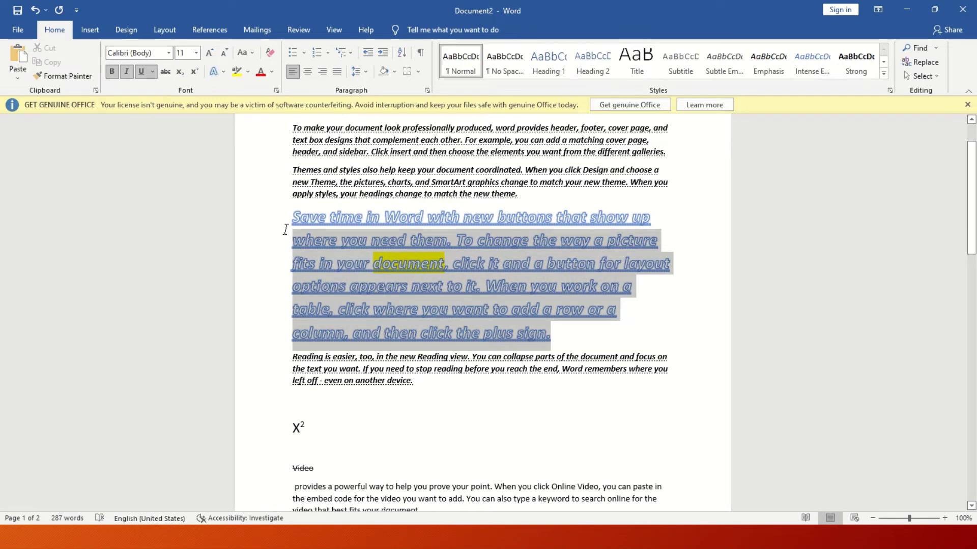
click(271, 73)
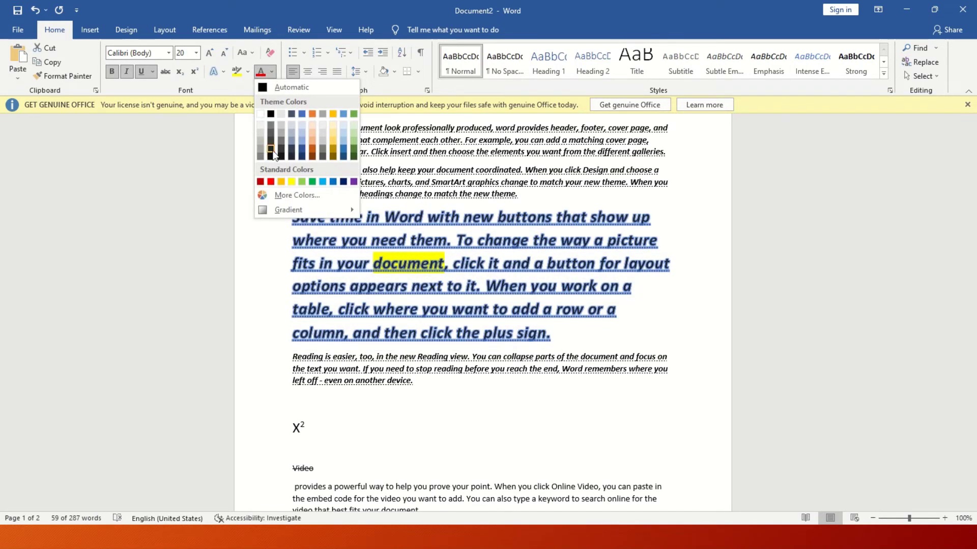
click(270, 150)
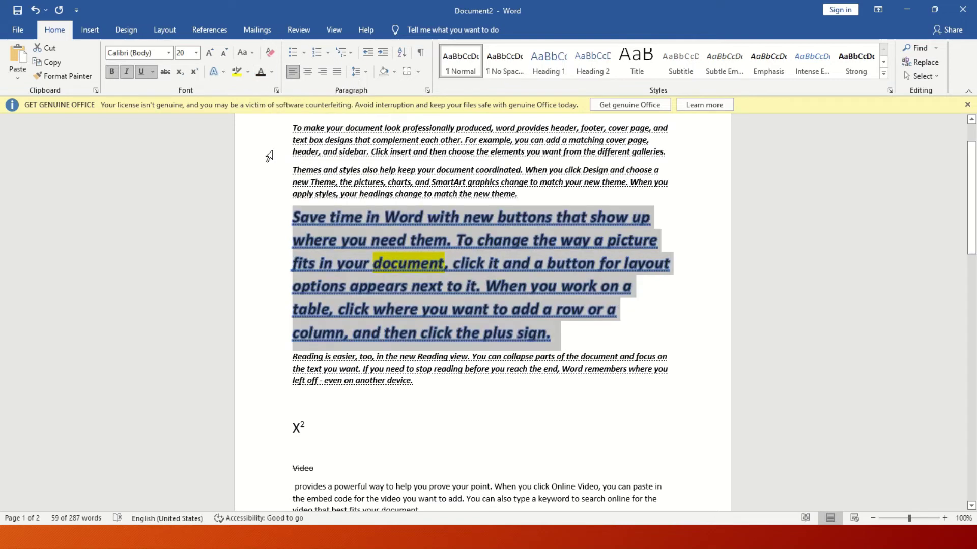
click(611, 358)
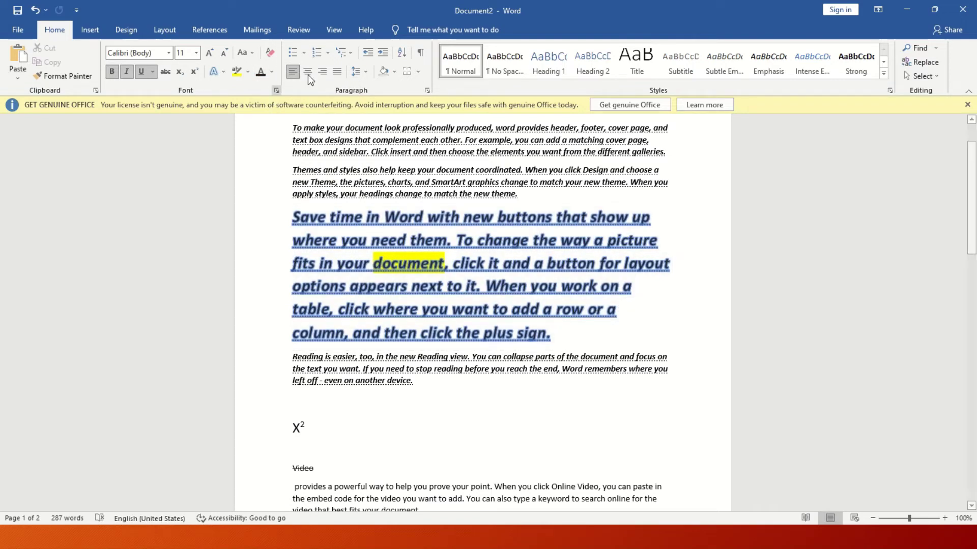
Try diamond bullets on the first two paragraphs, then letter them A. and B.
drag(972, 254, 972, 240)
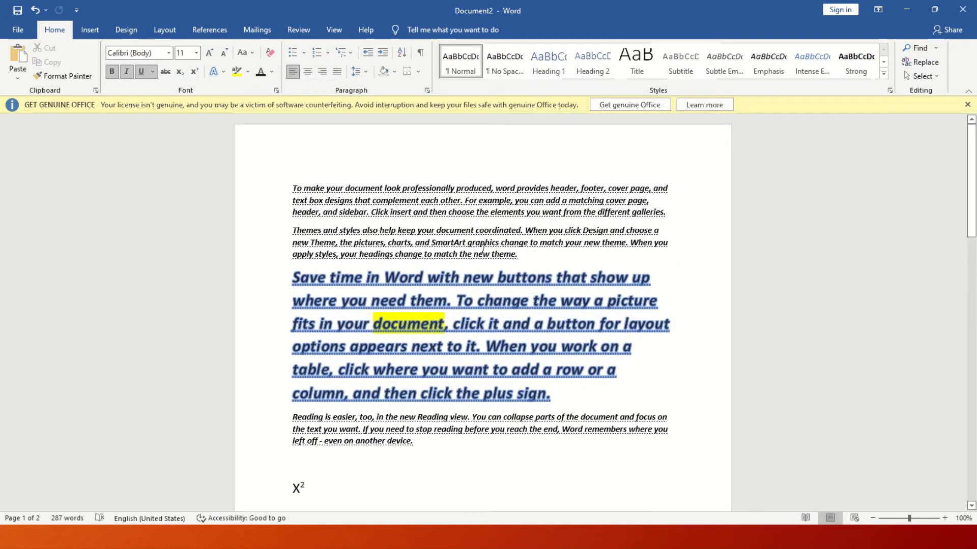
drag(238, 254, 237, 196)
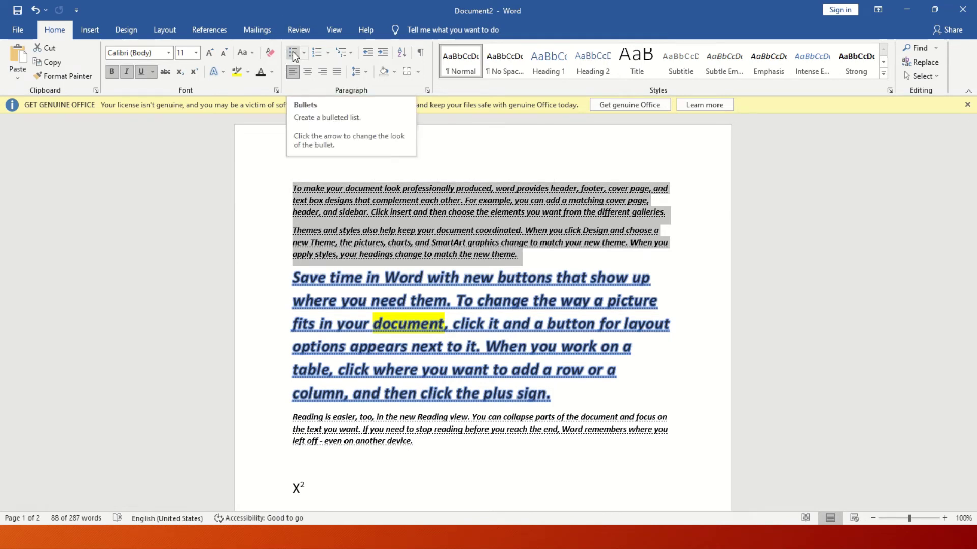
click(303, 52)
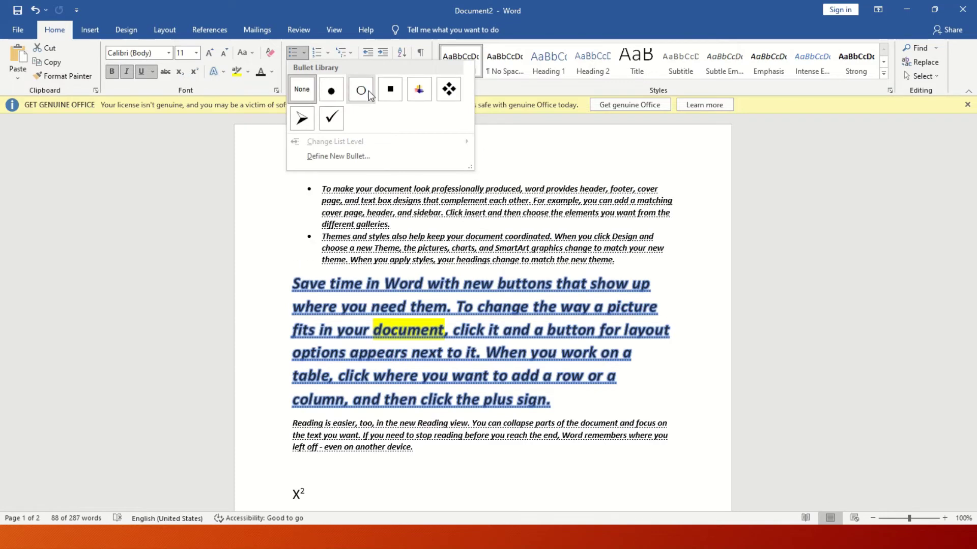
click(449, 92)
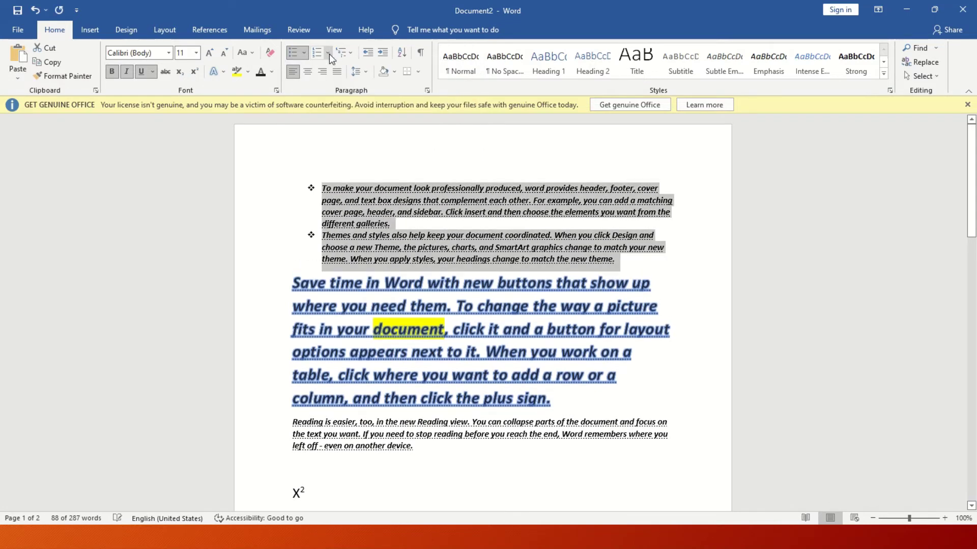
click(329, 53)
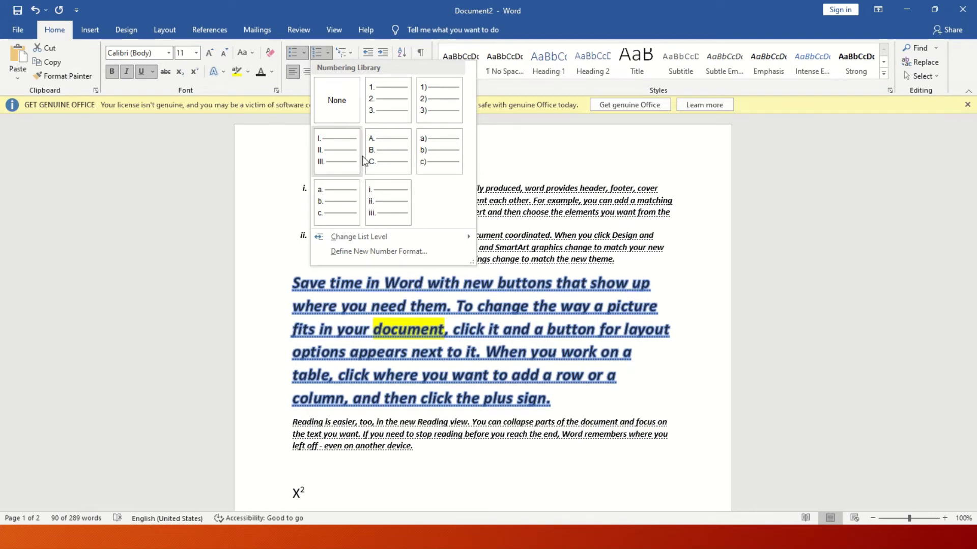
click(381, 158)
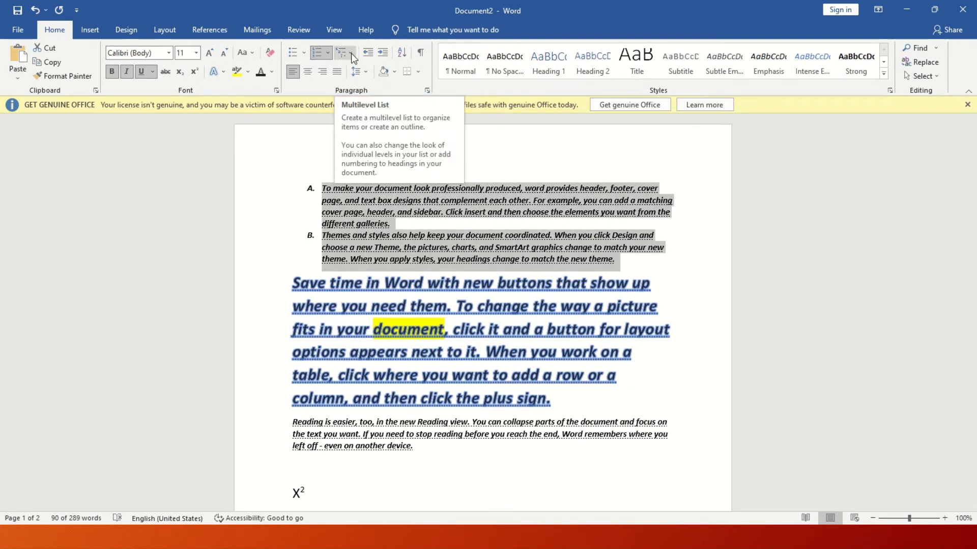
click(368, 243)
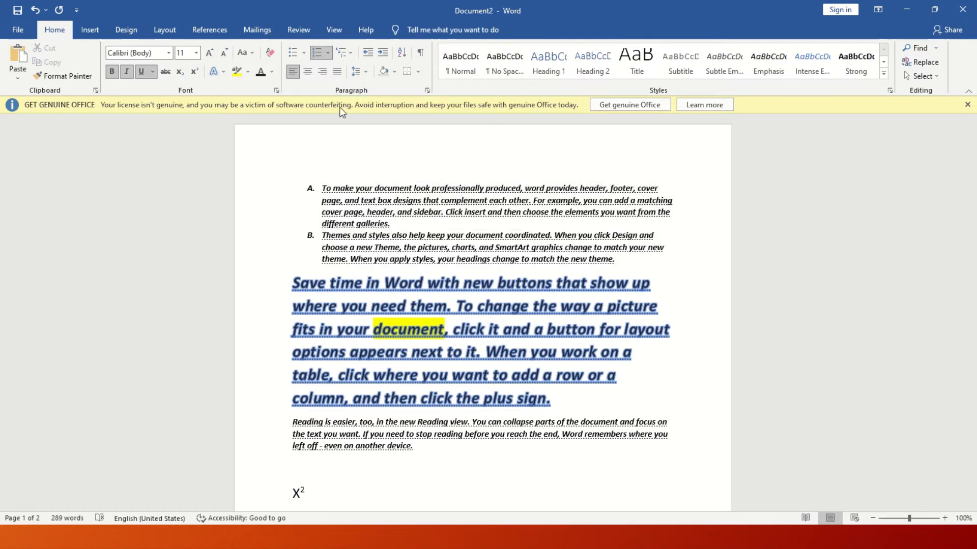
Apply the Chapter 1 / Heading multilevel list so the first paragraphs read Chapter 1 and Chapter 2.
click(353, 53)
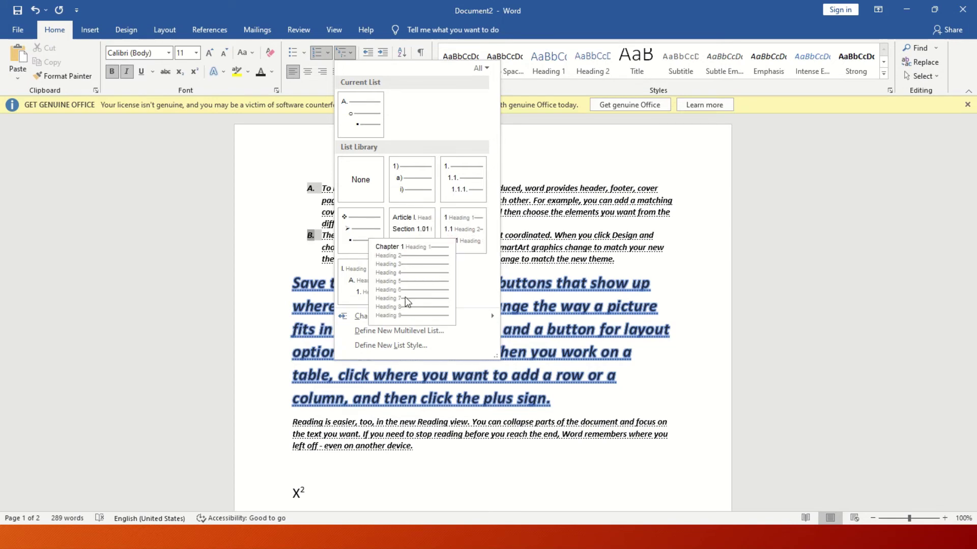
click(409, 277)
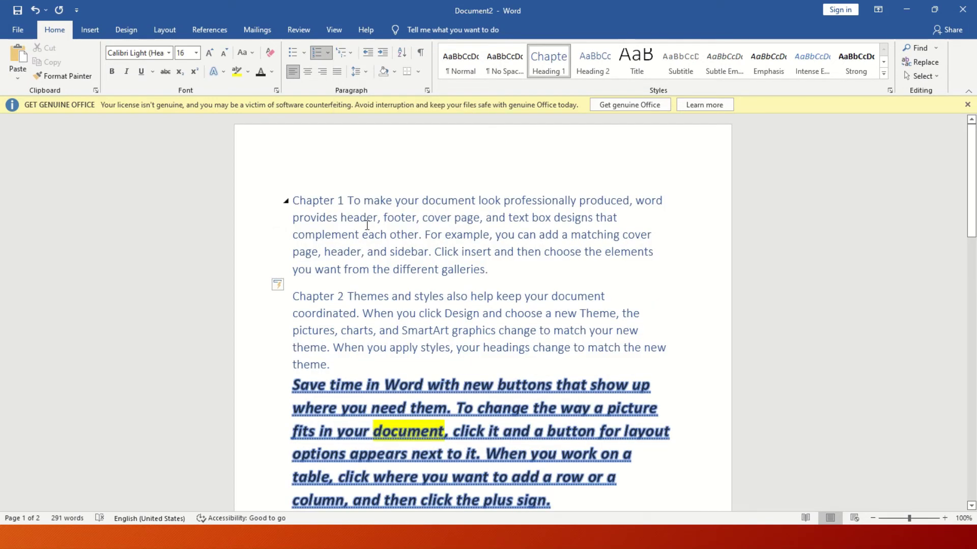
click(342, 203)
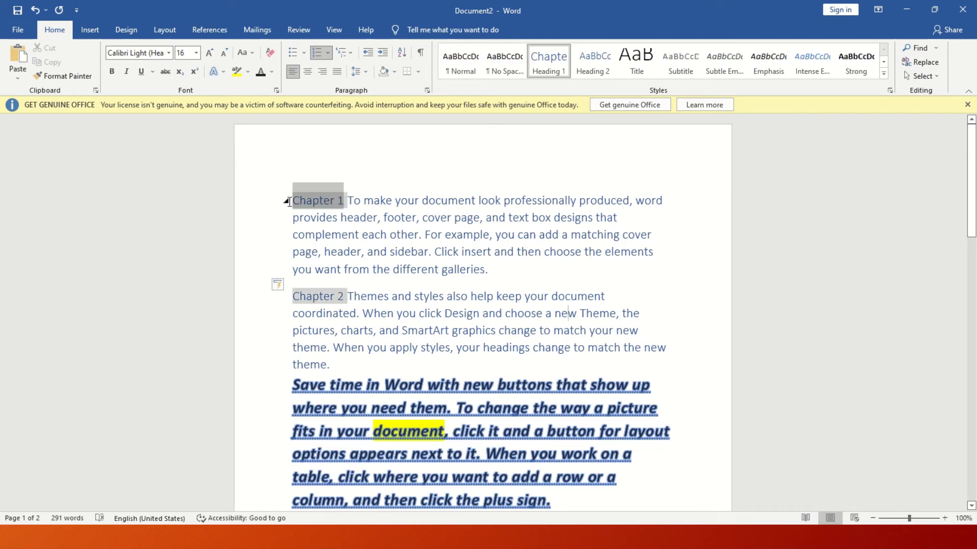
click(348, 296)
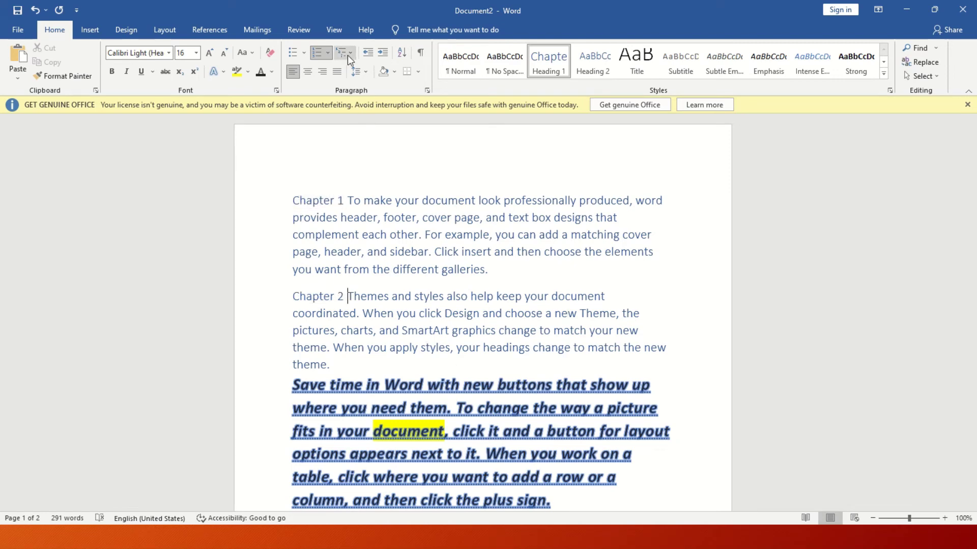
drag(971, 201, 973, 341)
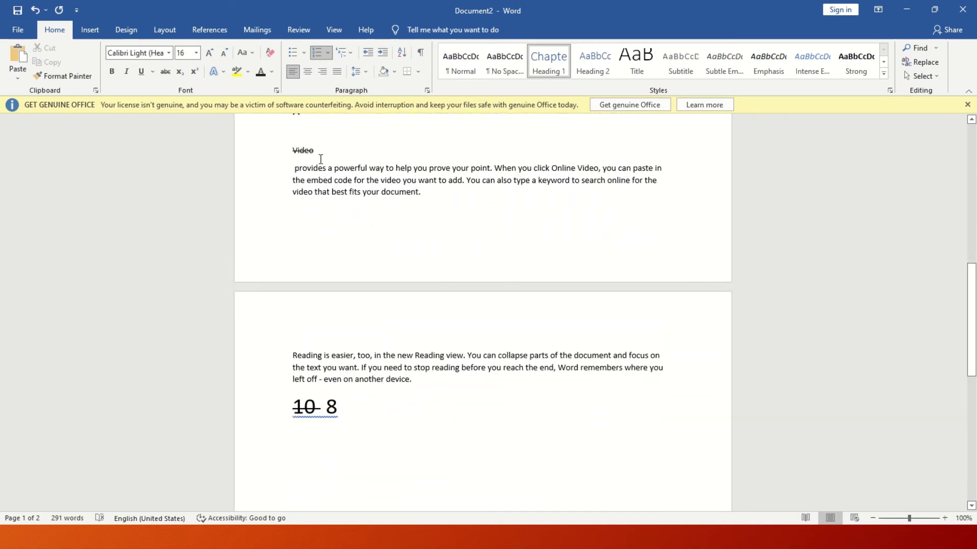
Apply the Normal style (Ctrl+Shift+N) to the Video heading.
drag(320, 159, 295, 152)
key(ctrl+shift+n)
key(Right)
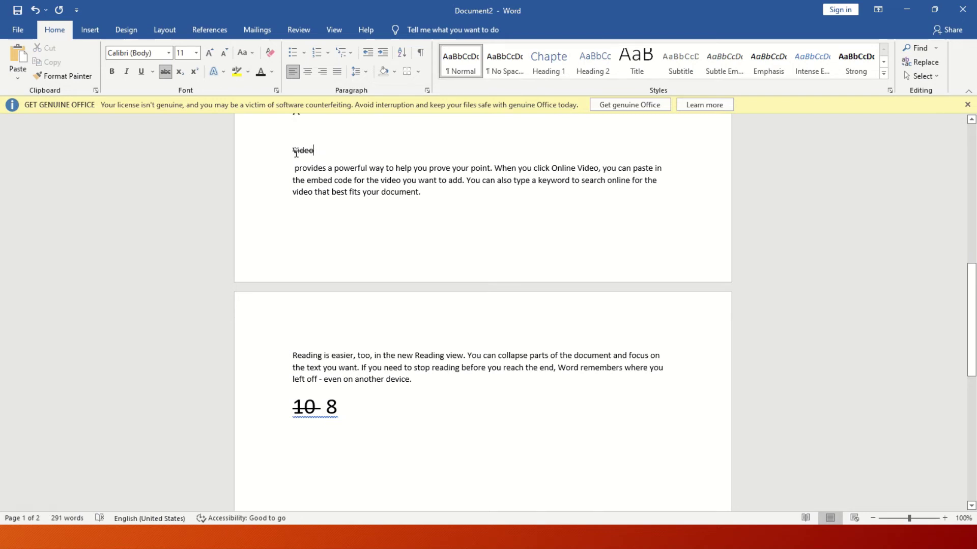
double_click(296, 152)
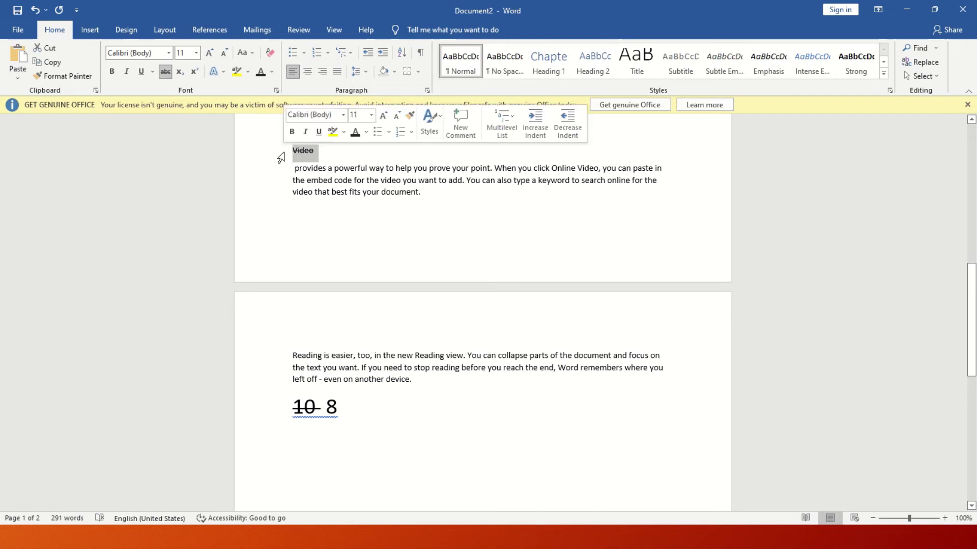
Indent Video, bring it back to the left margin, and add a blank line below 10 8.
click(383, 53)
click(383, 53)
click(382, 53)
click(383, 53)
click(382, 52)
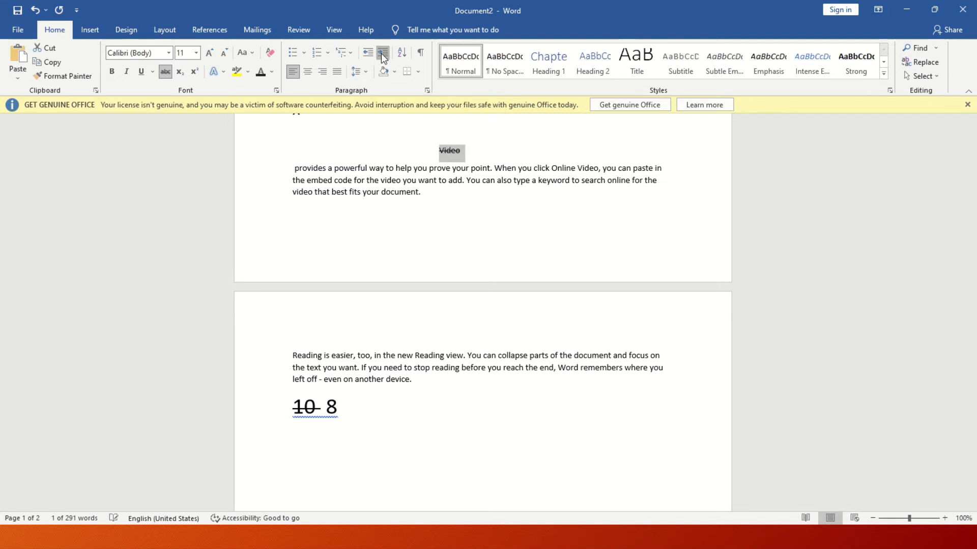
click(381, 53)
click(382, 53)
click(382, 53)
click(381, 53)
click(381, 53)
click(368, 53)
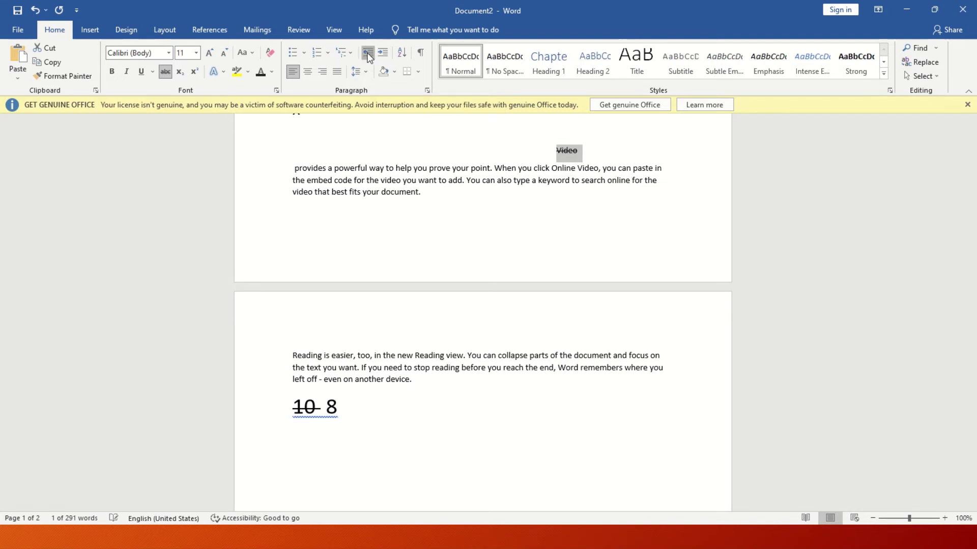
click(367, 53)
click(368, 52)
click(367, 53)
click(367, 53)
click(367, 53)
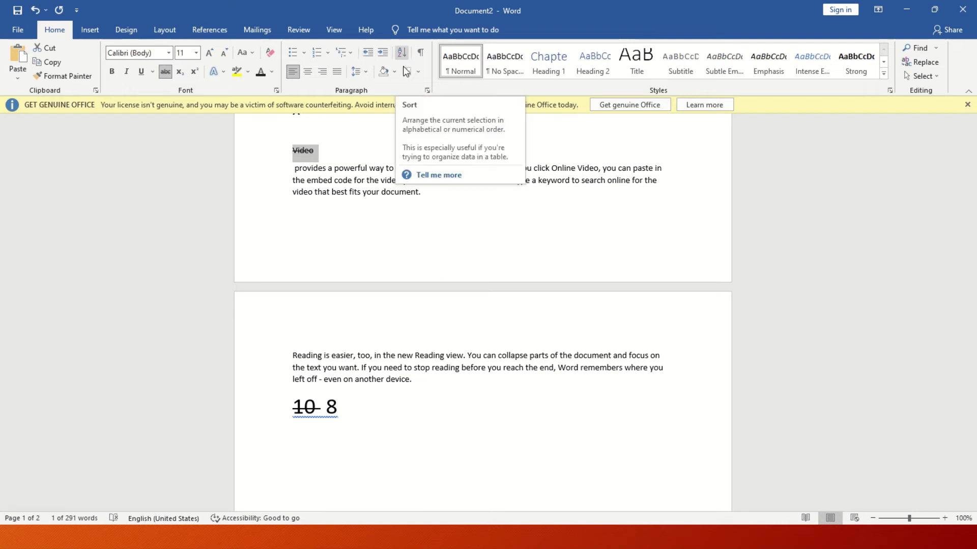
click(408, 460)
key(Return)
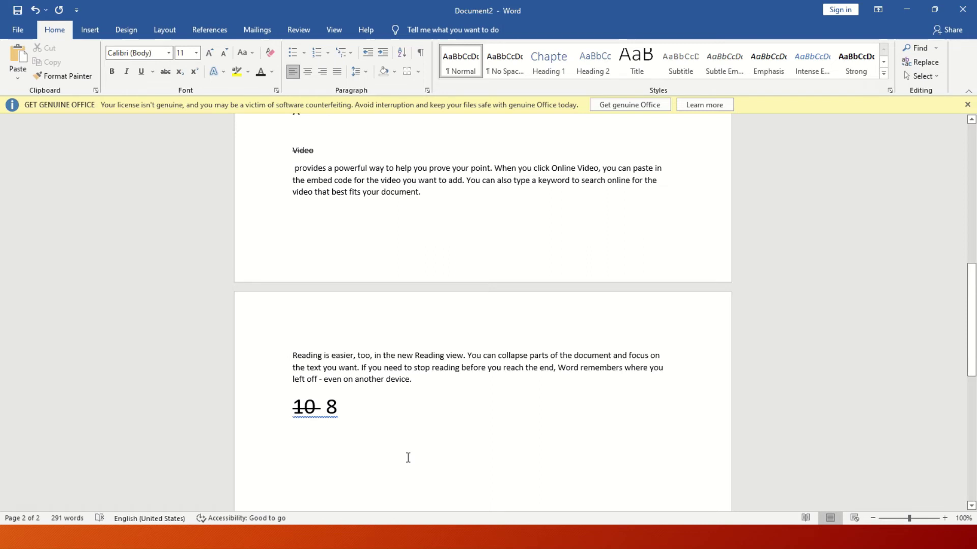
Type the letters C, V, K, U, S, A, B, N below 10 8, one per line.
text(c)
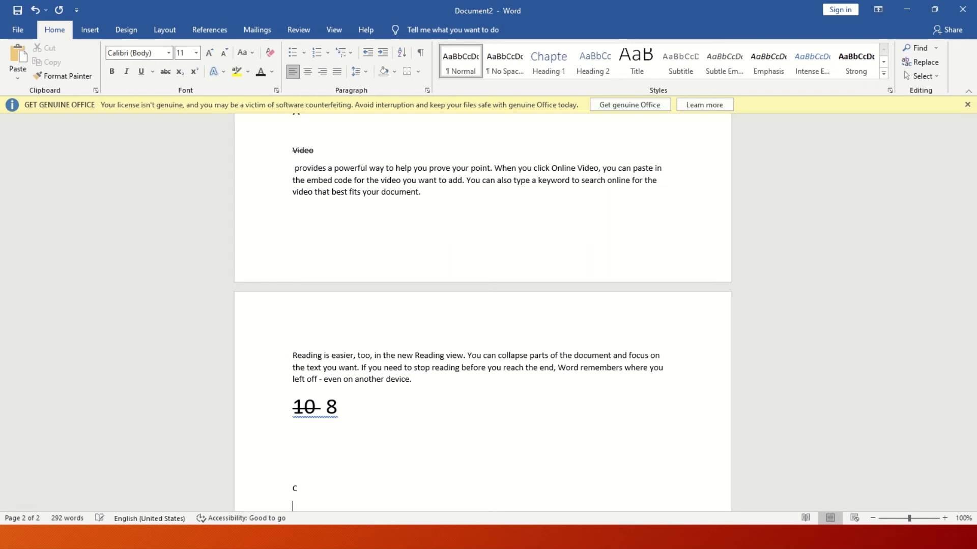
text(v)
key(Return)
key(BackSpace)
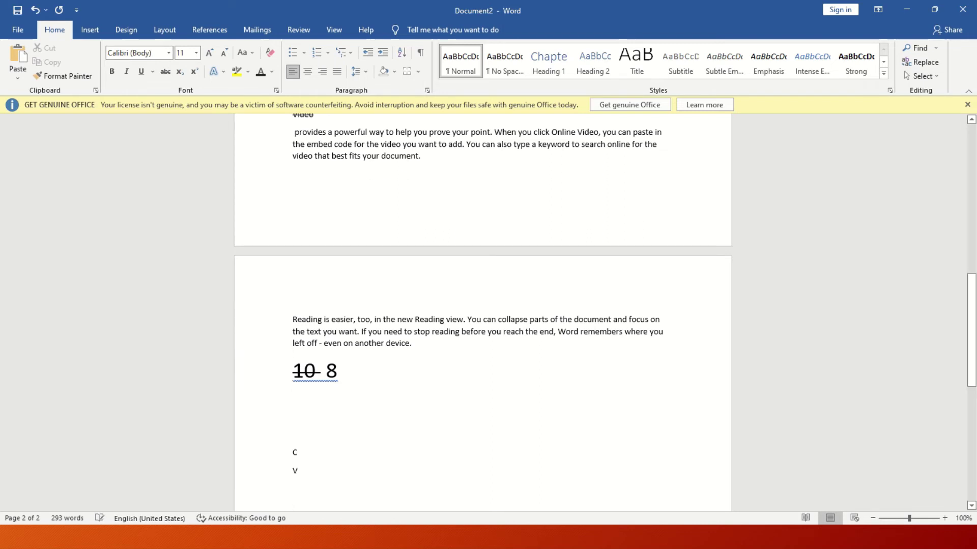
key(Up)
text(h)
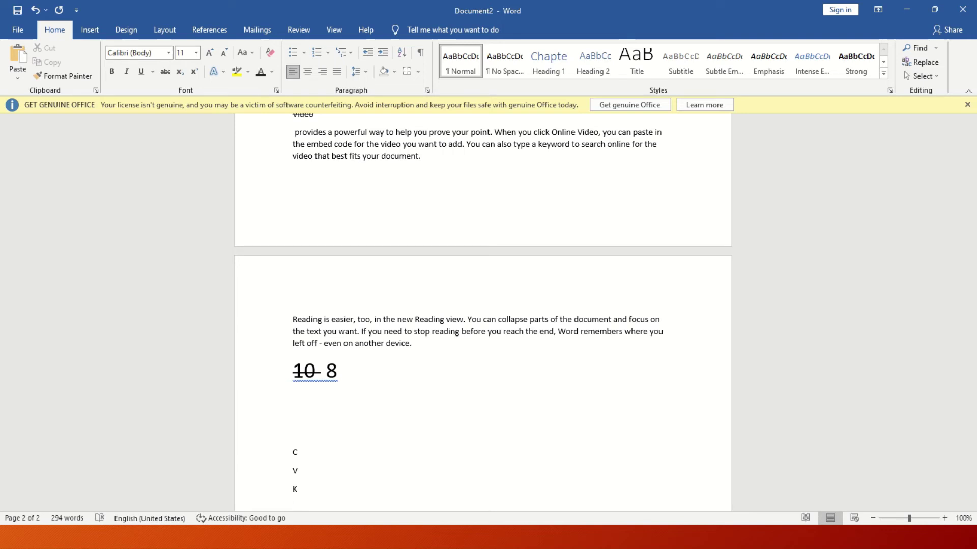
text(U)
key(Return)
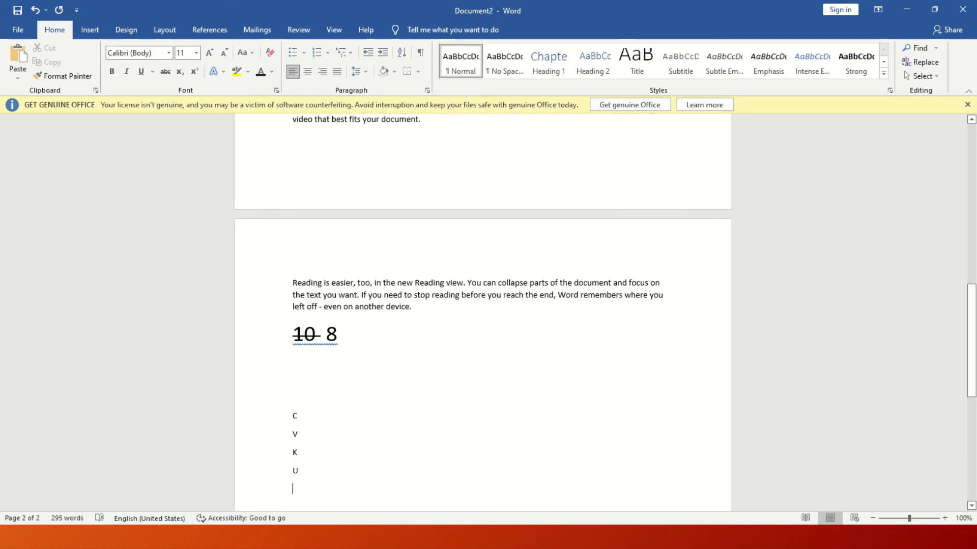
text(s)
key(Return)
text(a)
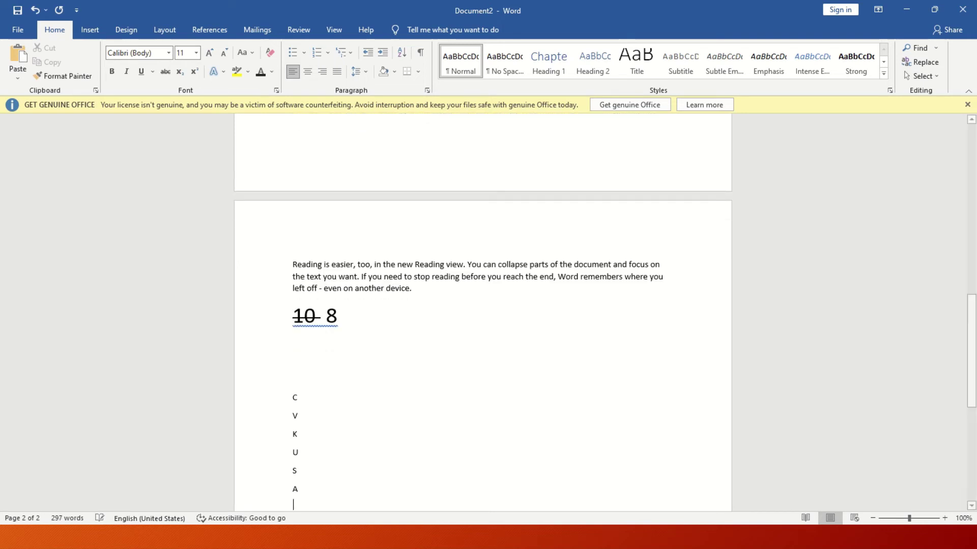
key(Return)
text(b)
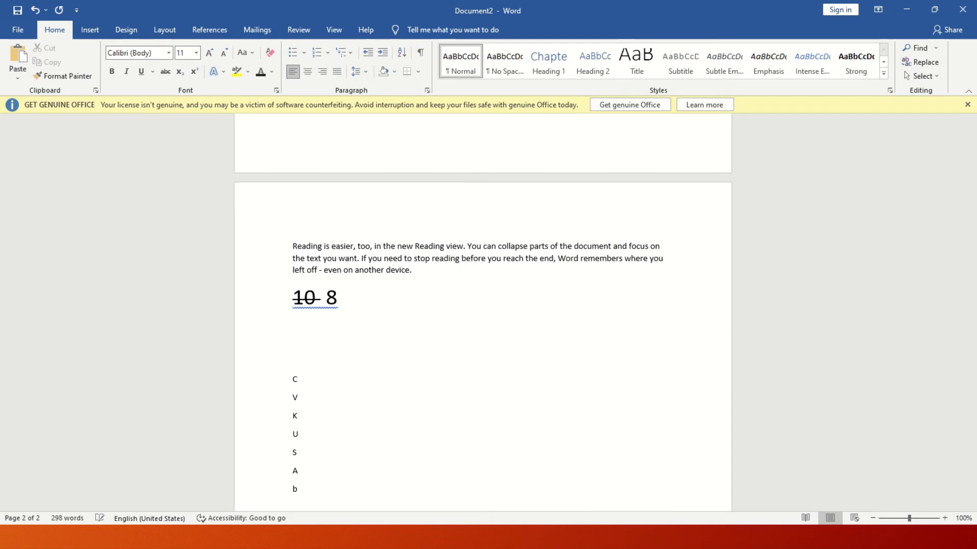
text(n)
key(Return)
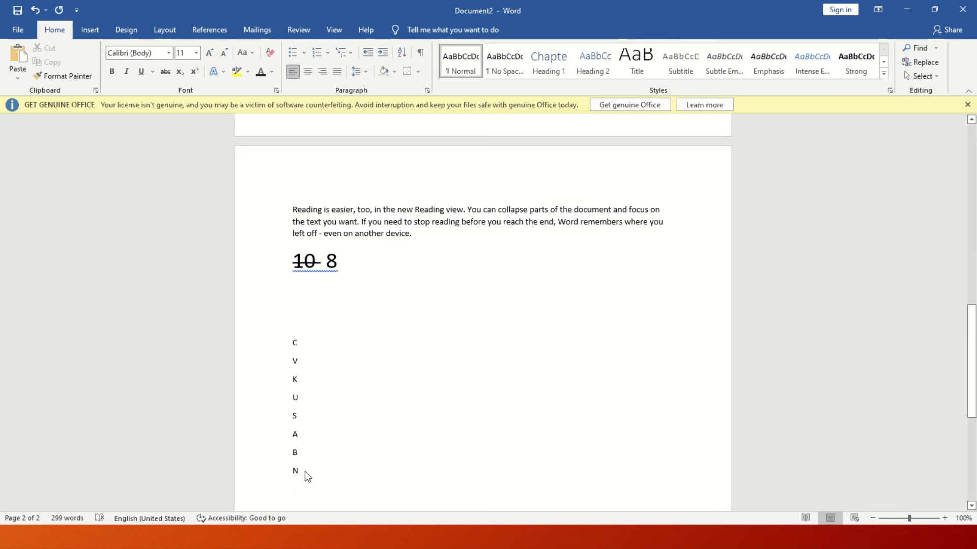
Sort the letter list ascending by paragraphs, then re-sort it descending.
drag(301, 471, 284, 342)
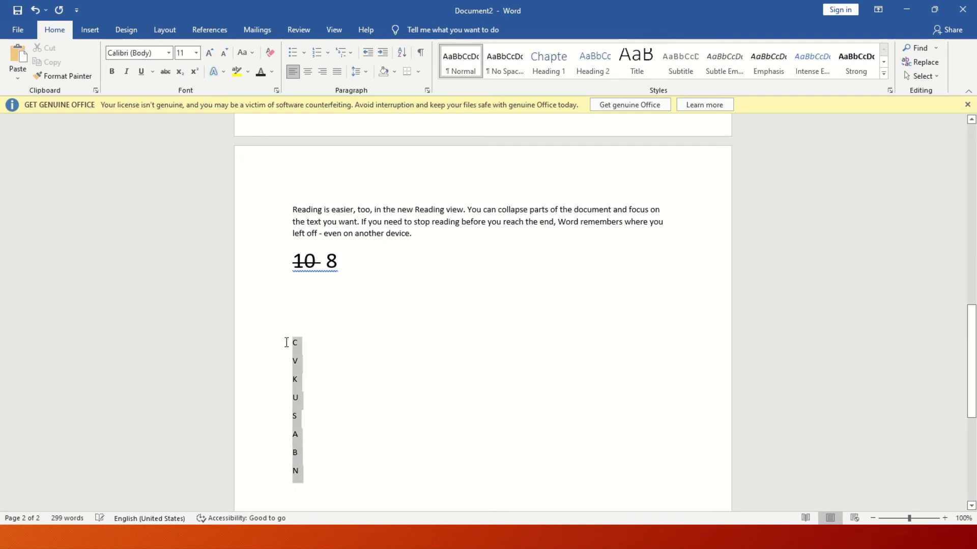
click(405, 54)
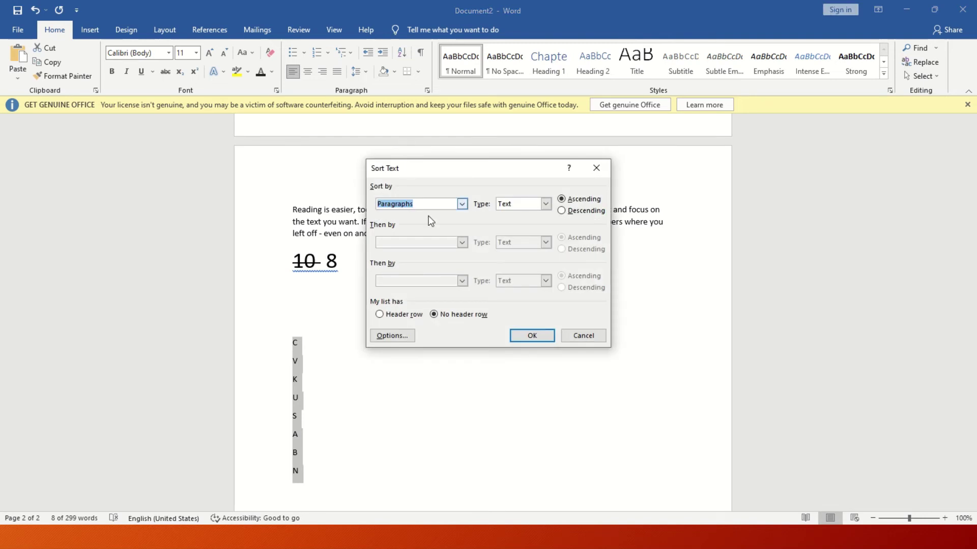
click(462, 205)
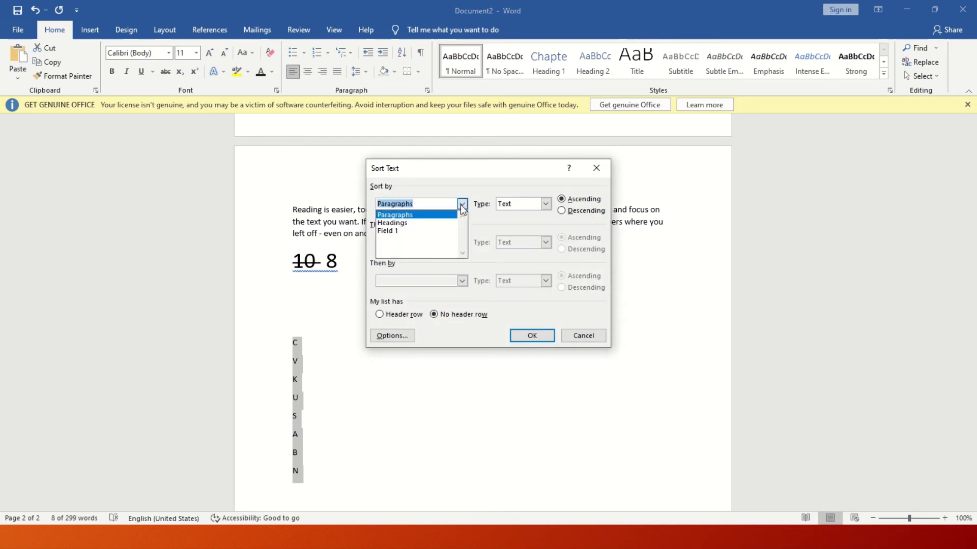
click(462, 206)
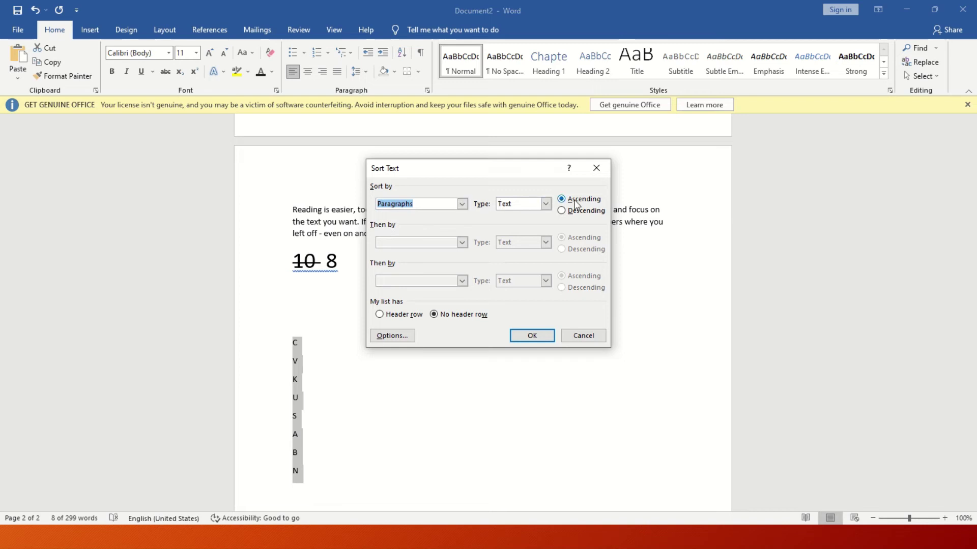
click(549, 344)
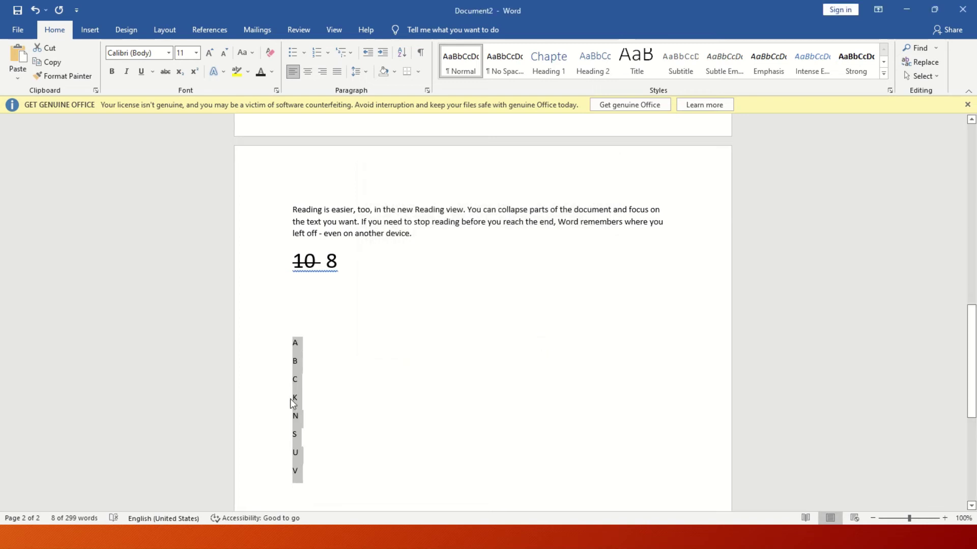
click(399, 51)
click(580, 213)
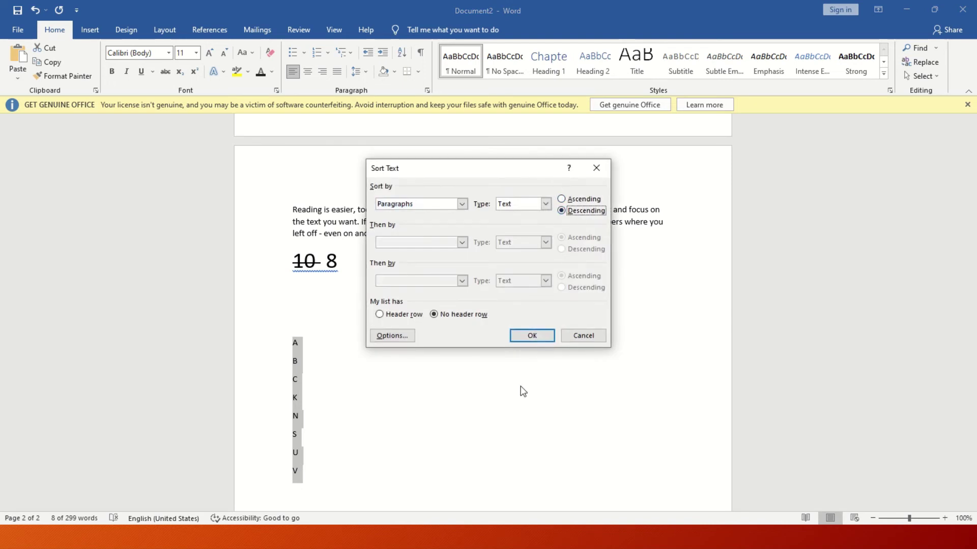
click(531, 334)
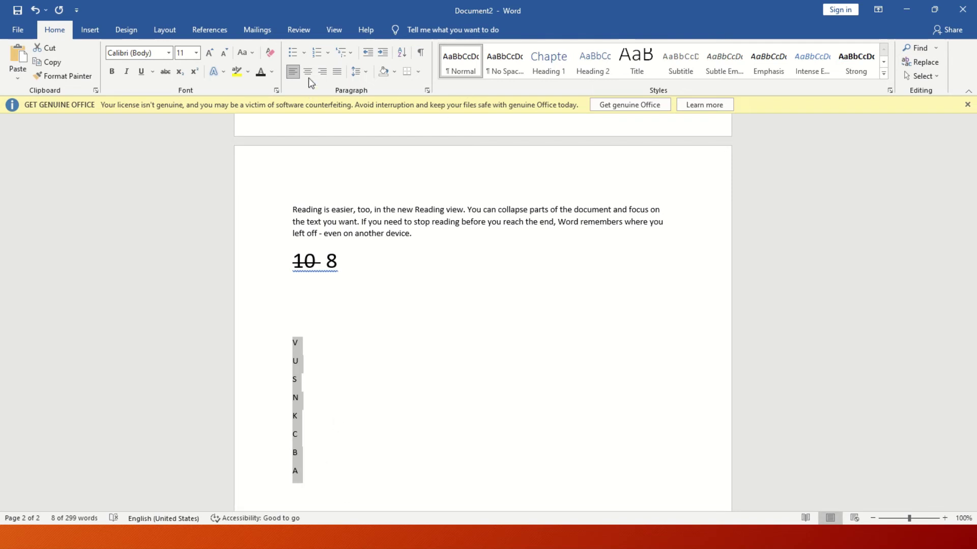
click(415, 334)
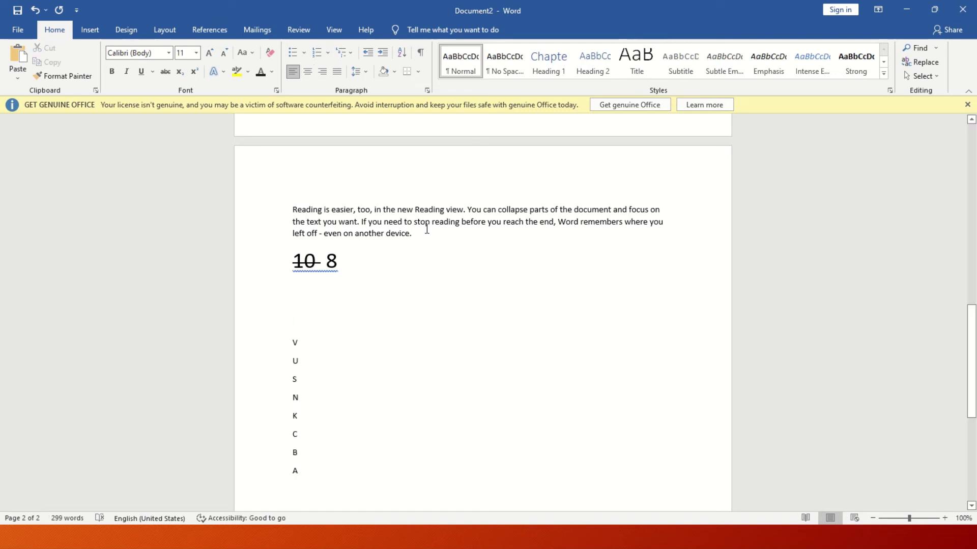
drag(427, 229, 296, 203)
click(384, 367)
drag(343, 272, 282, 261)
click(307, 72)
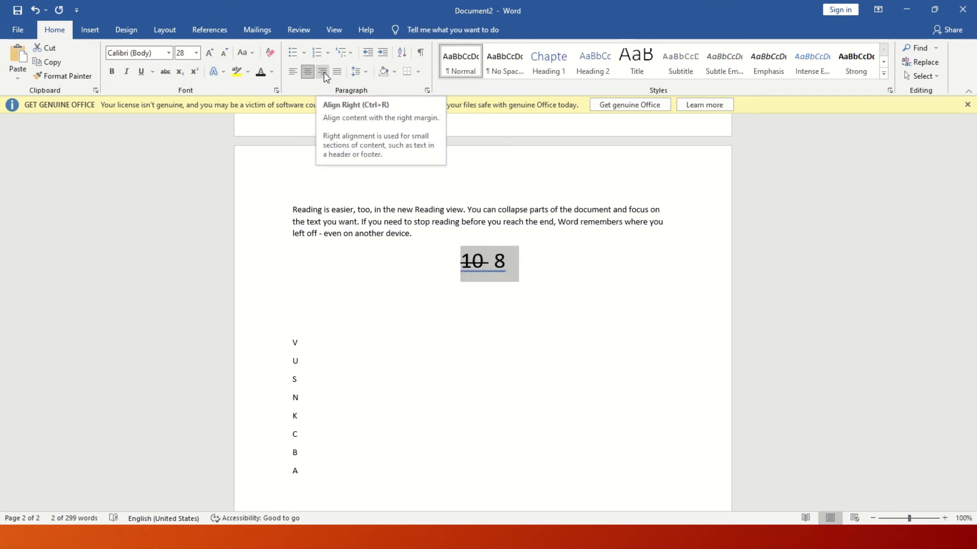
click(323, 72)
click(294, 72)
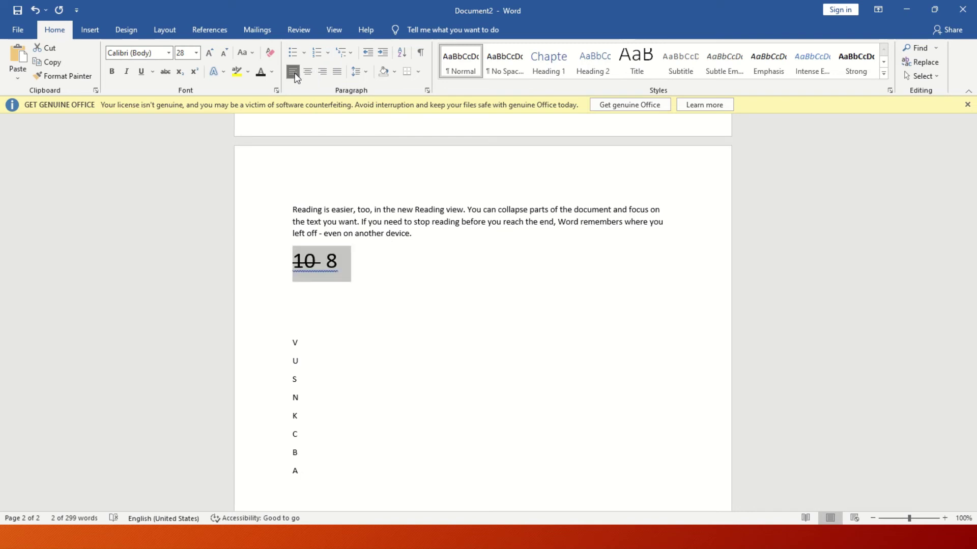
click(323, 73)
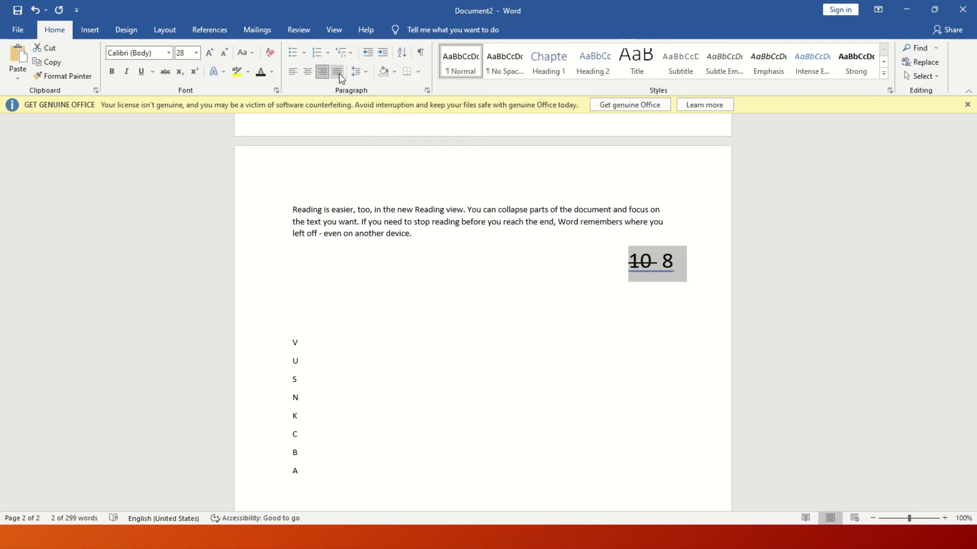
click(338, 74)
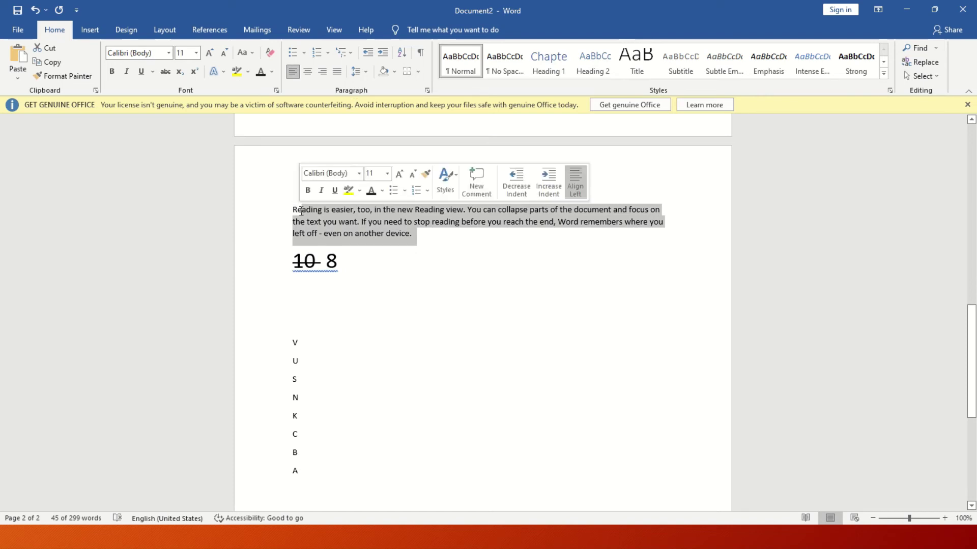
Adjust the line spacing of the 'Reading is easier' paragraph and shade it yellow.
drag(412, 234, 275, 209)
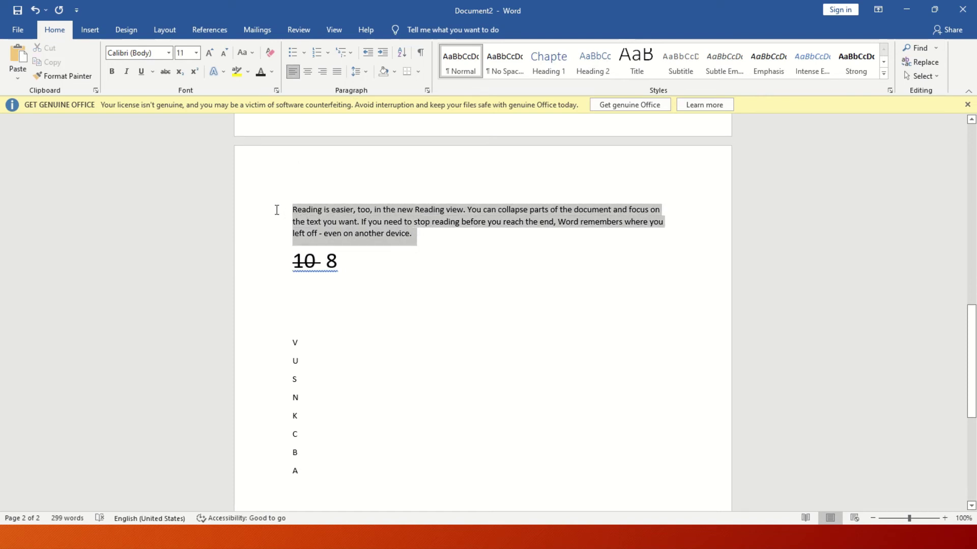
click(366, 72)
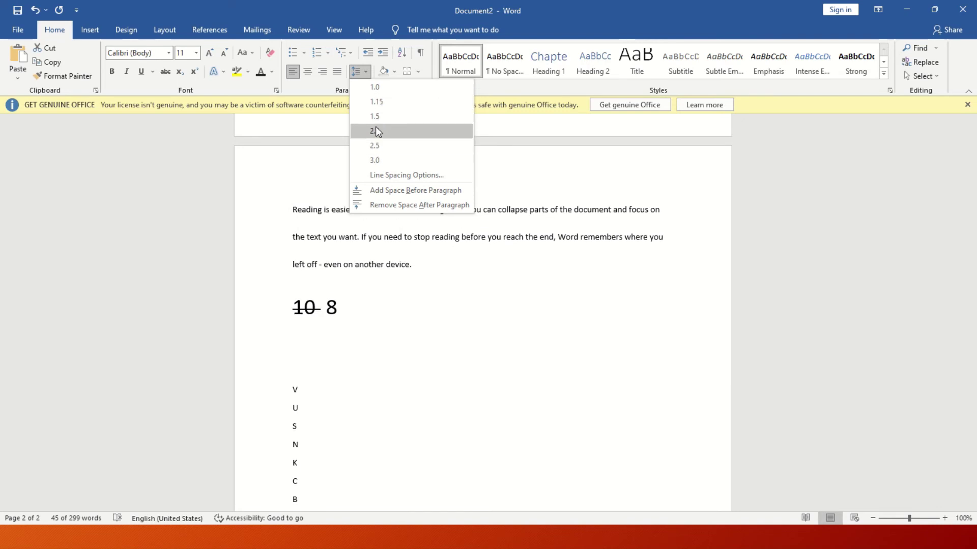
click(397, 87)
click(395, 70)
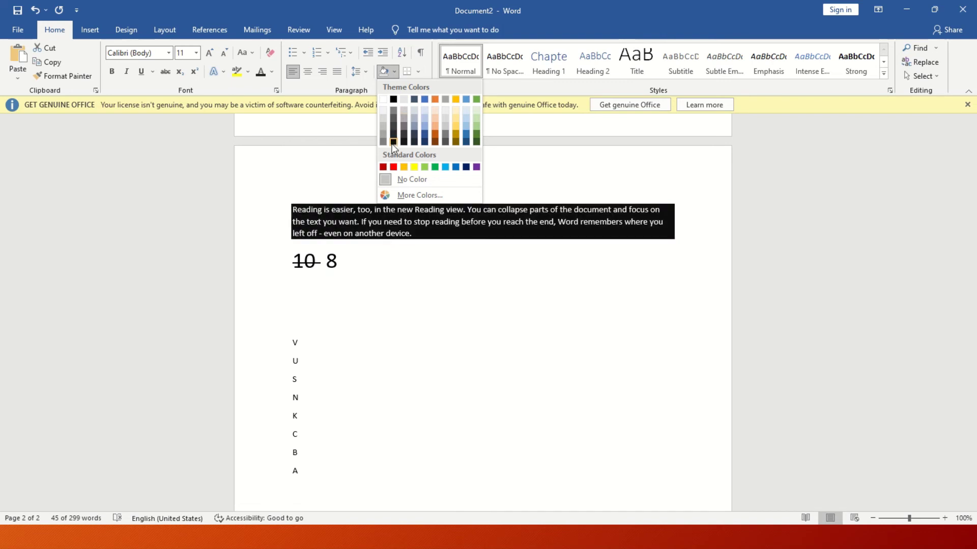
click(413, 166)
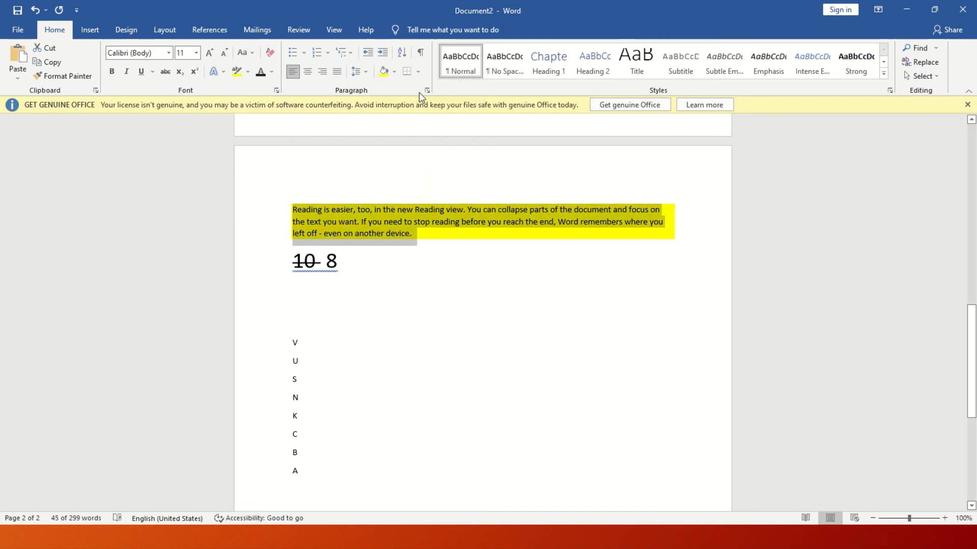
Put an Outside Borders box around the yellow paragraph.
click(419, 72)
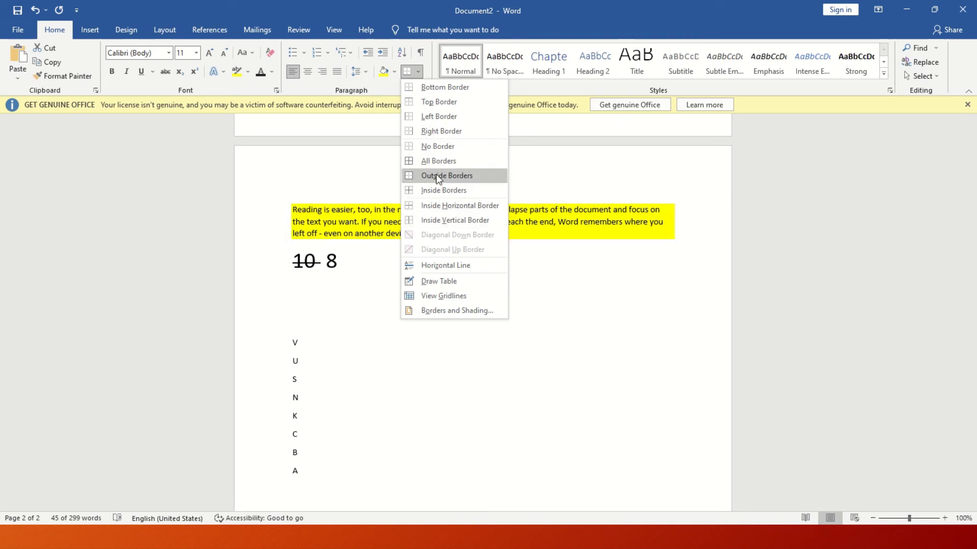
click(438, 161)
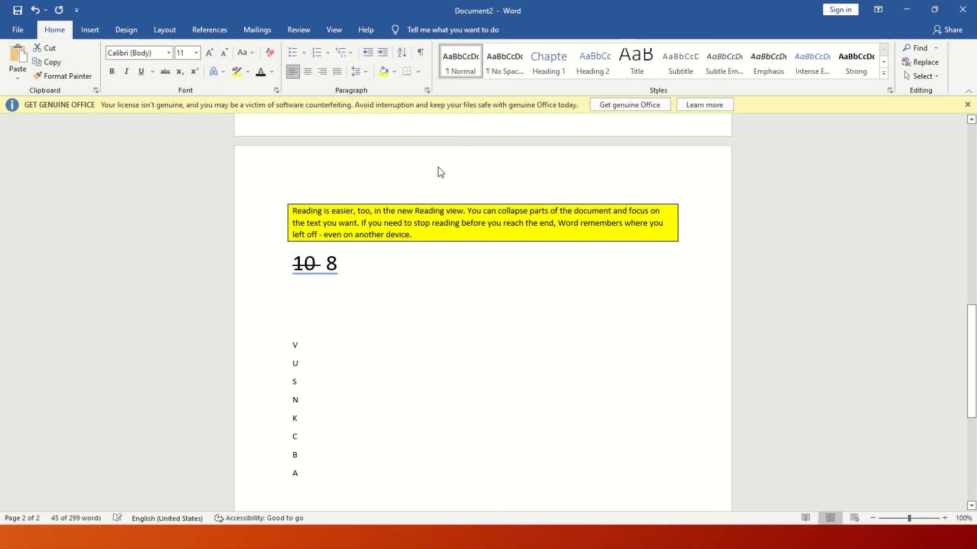
click(465, 296)
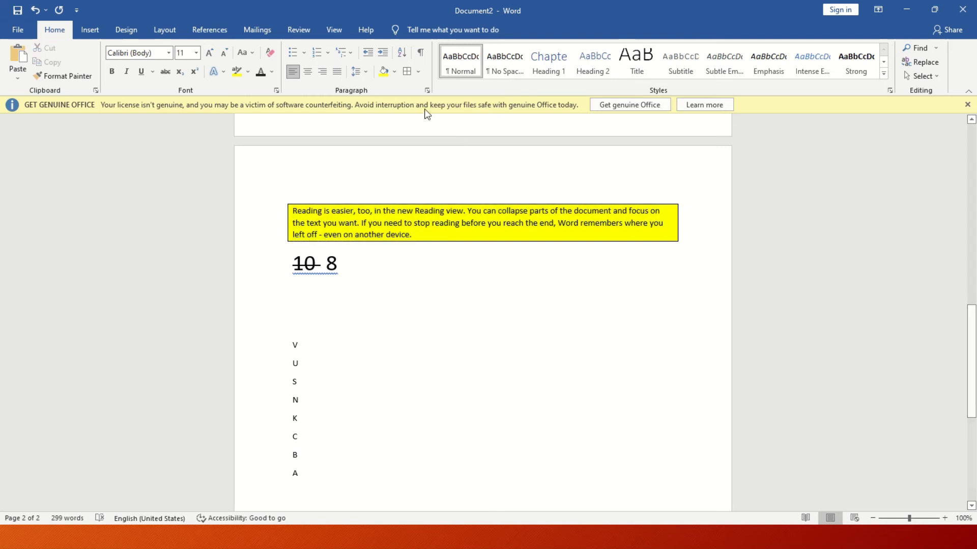
Undo the Heading 1 and delete all the document's content with Ctrl+A and Delete.
click(544, 63)
key(ctrl+z)
key(BackSpace)
key(BackSpace)
key(BackSpace)
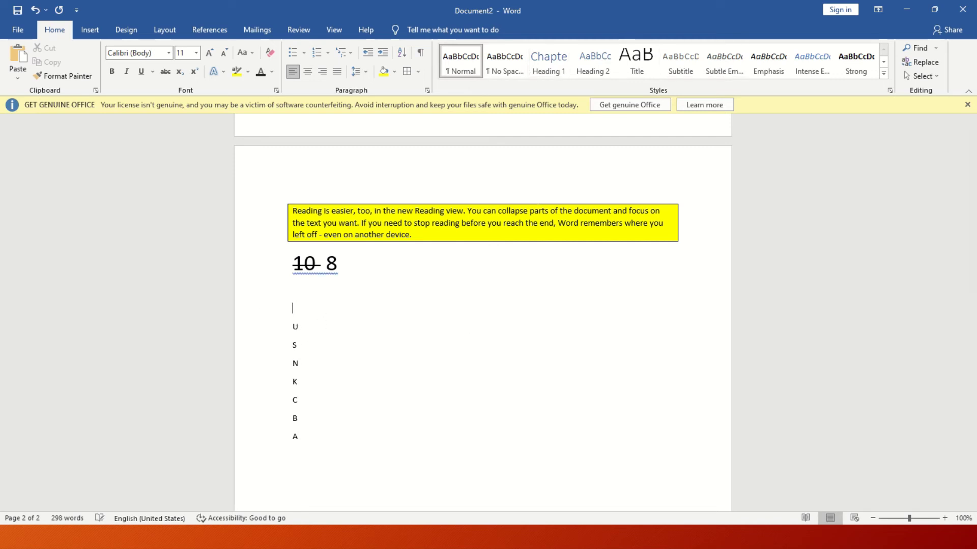
key(ctrl+a)
key(Delete)
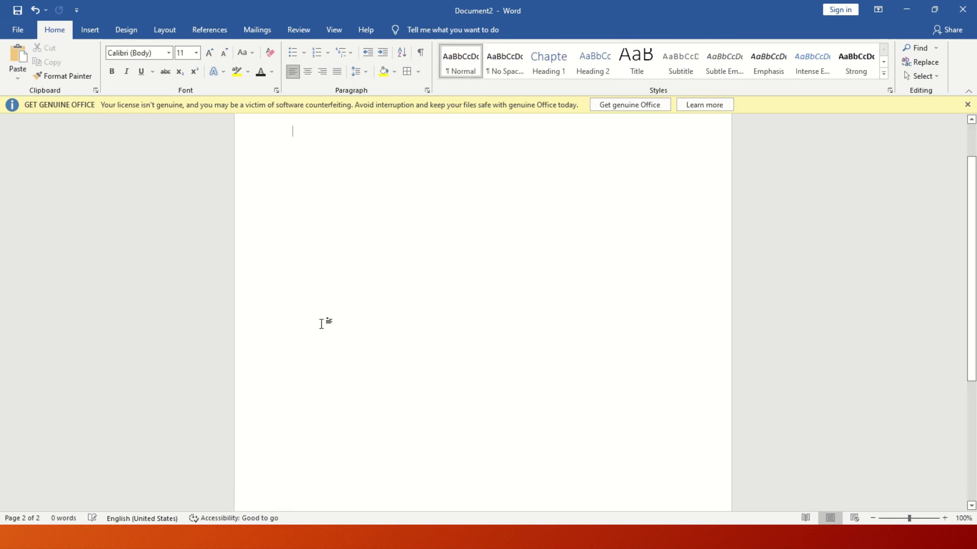
Type 'Mr.awesome club' and select that line.
text(M)
text(r.ae)
key(BackSpace)
key(BackSpace)
text(w)
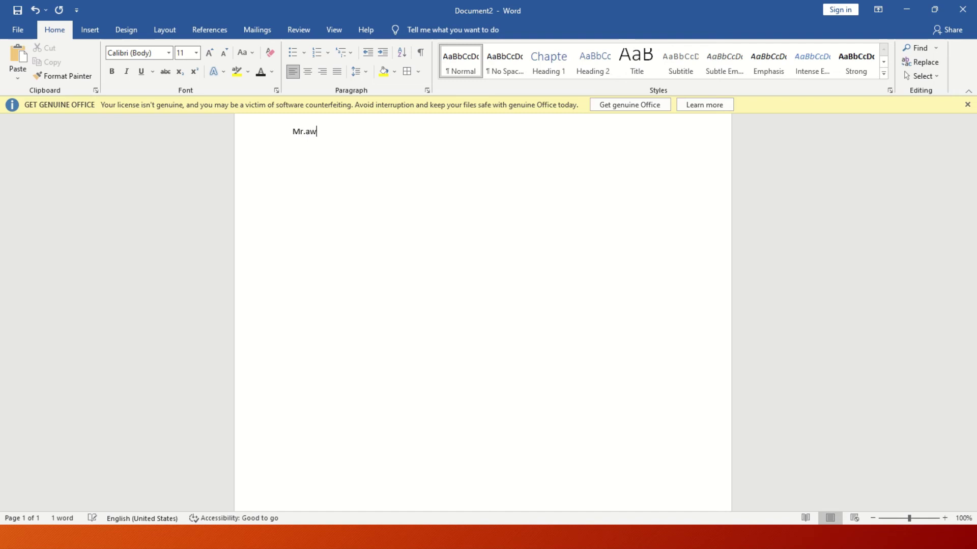
text(esome club)
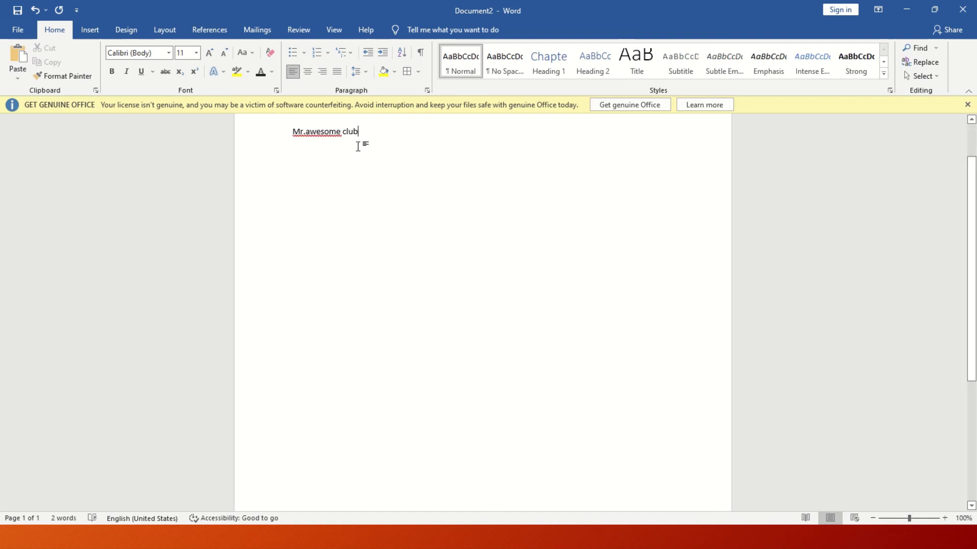
click(252, 135)
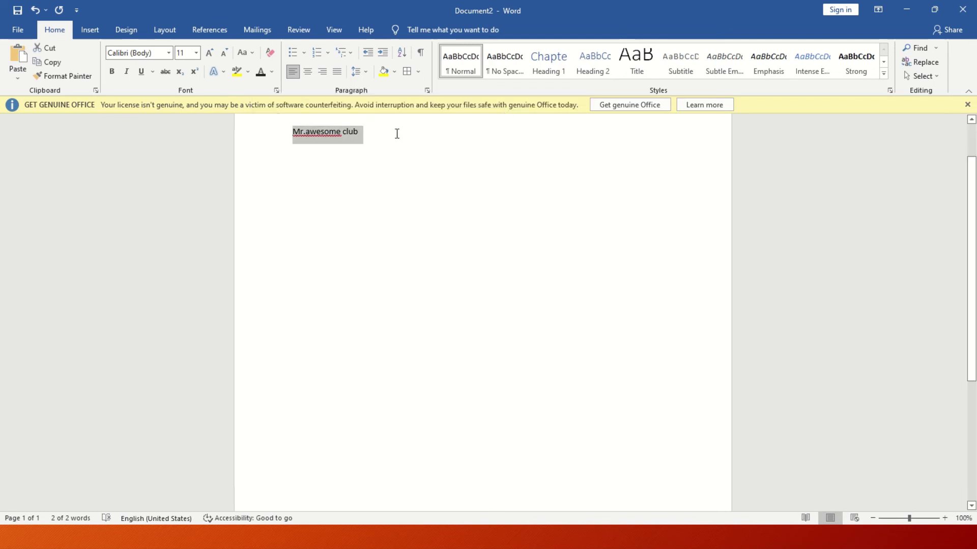
Style 'Mr.awesome club' as Heading 1 and switch off its chapter numbering.
click(549, 66)
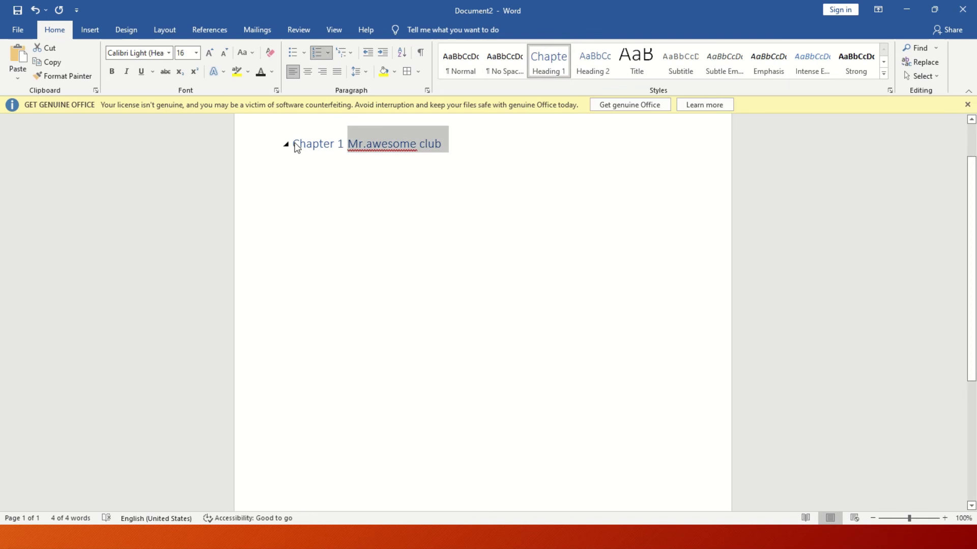
click(317, 52)
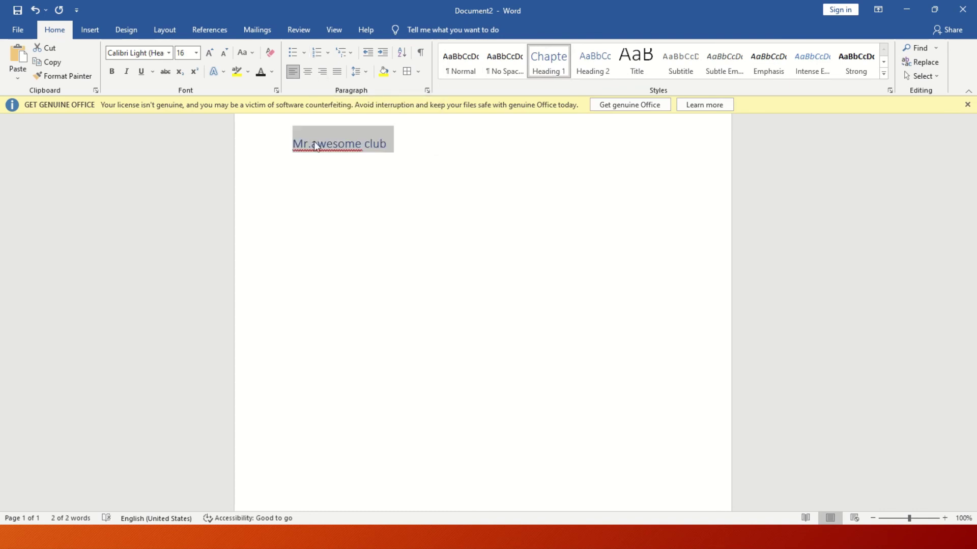
click(396, 185)
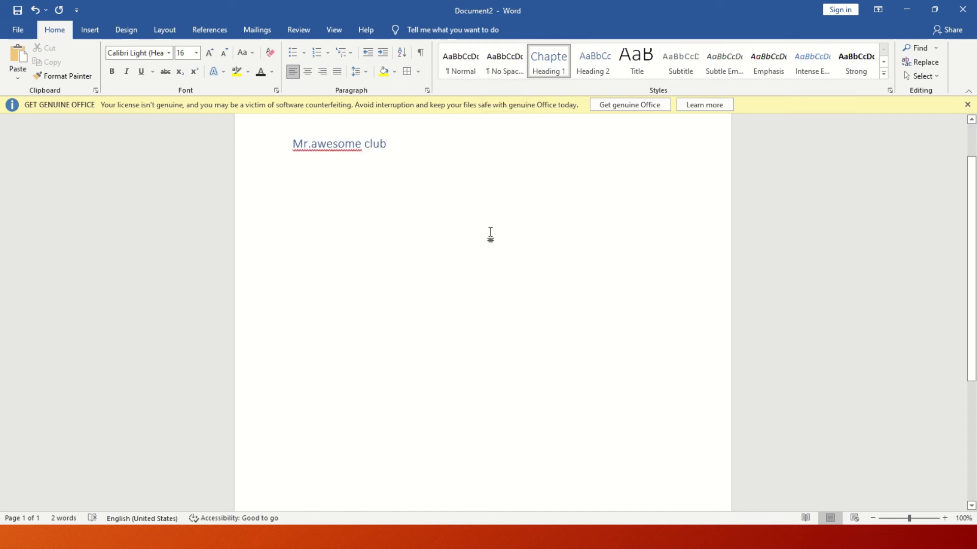
Replace the page content with sample paragraphs generated by =rand().
text(=)
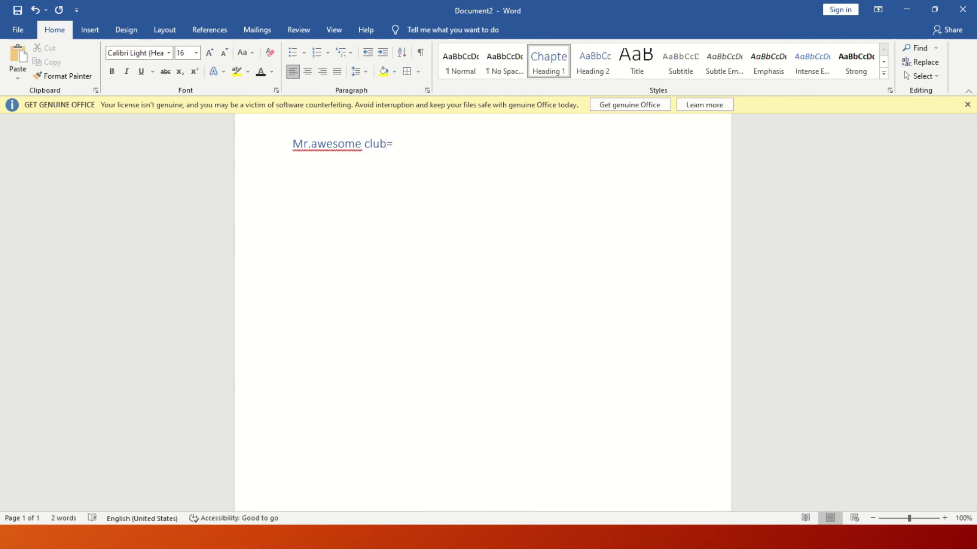
key(ctrl+a)
key(BackSpace)
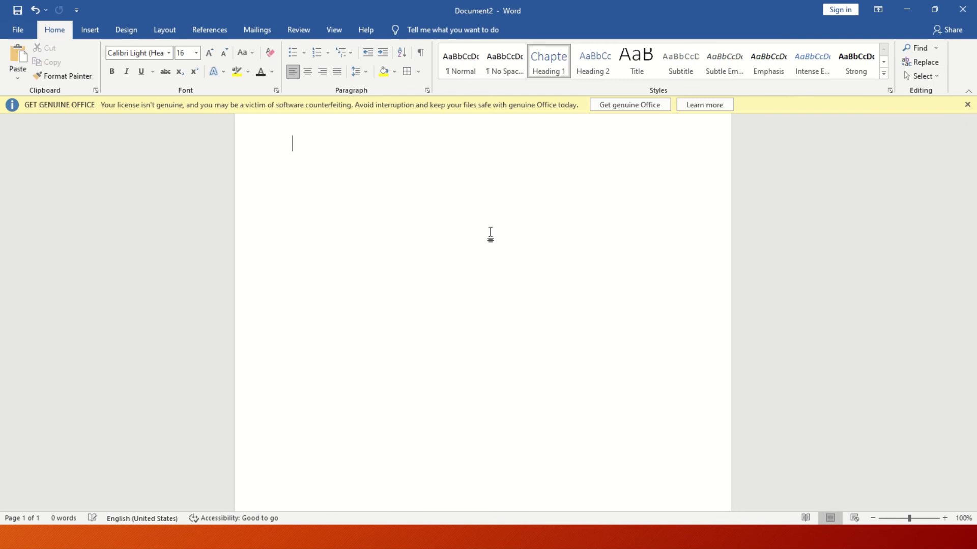
text(=rand)
text(())
key(Return)
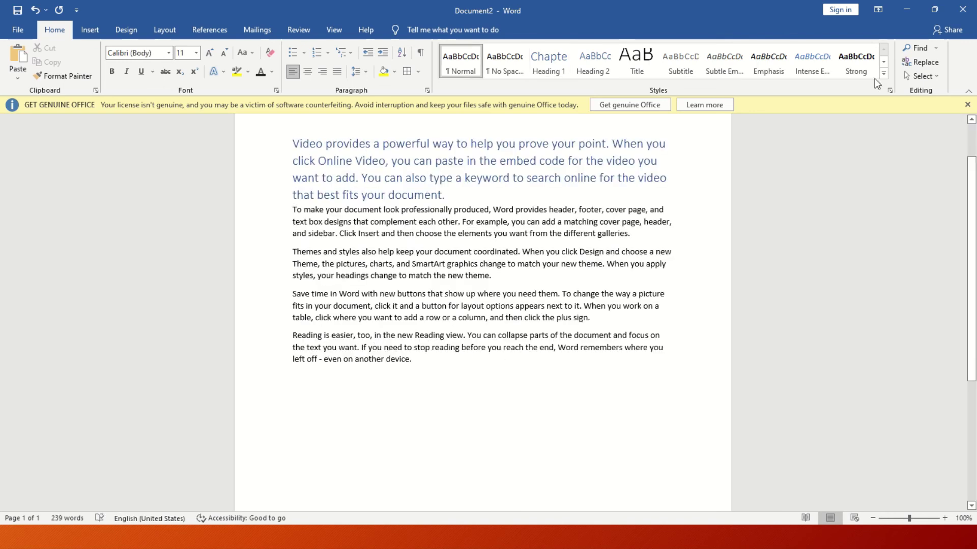
Search the text for 'new' and bring up the Replace settings.
click(921, 48)
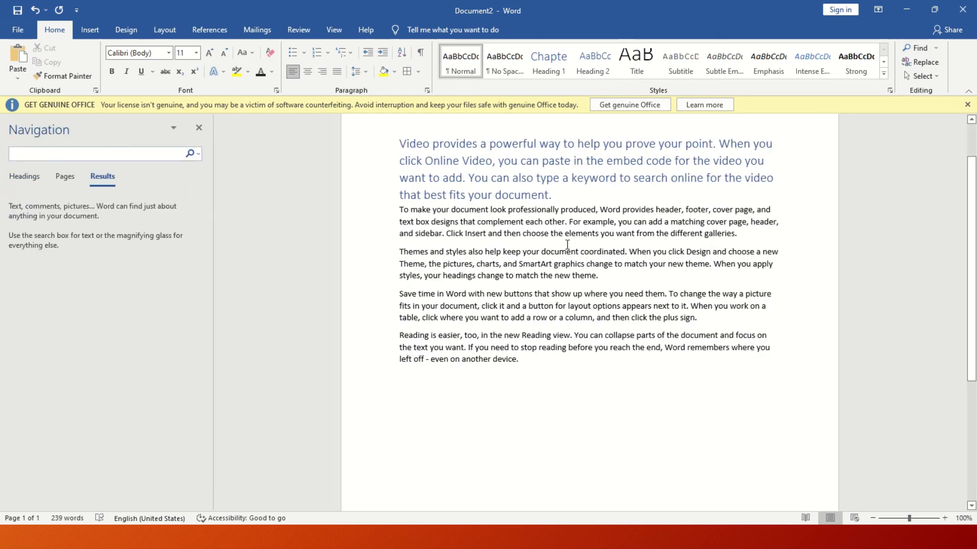
text(new)
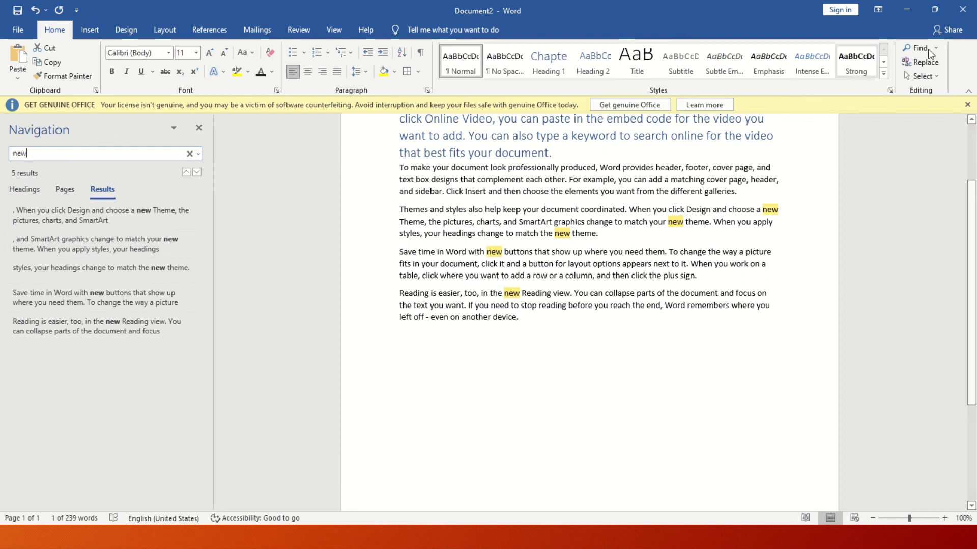
click(925, 63)
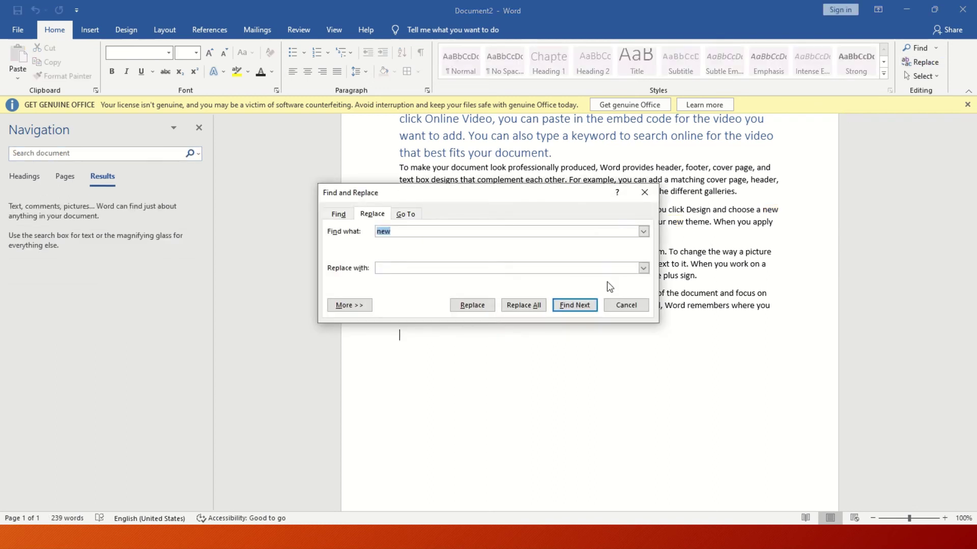
Replace all five occurrences of 'new' with 'old', then close the dialog.
key(BackSpace)
text(new)
text(old)
click(526, 304)
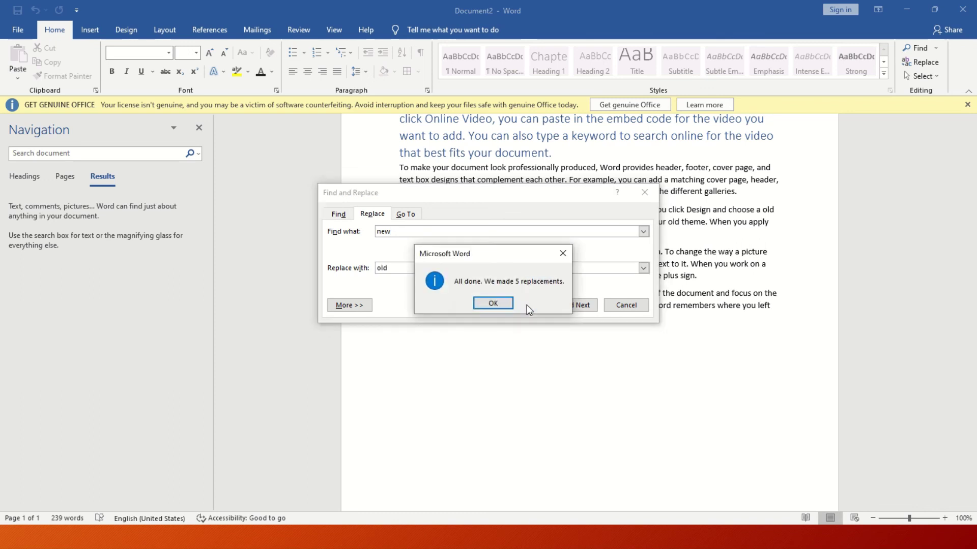
click(502, 304)
click(644, 193)
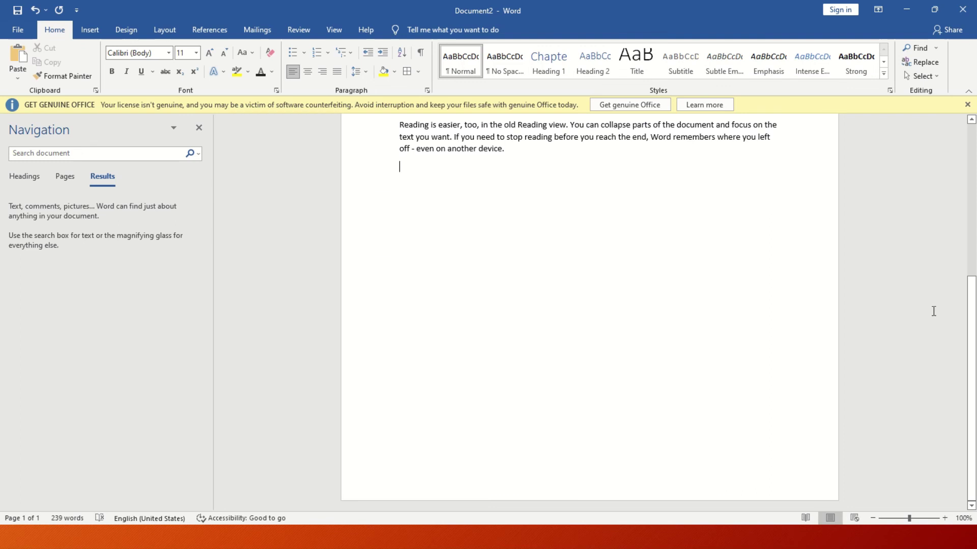
Select all the document text via Select > Select All, then reopen the Select menu.
drag(973, 341, 974, 278)
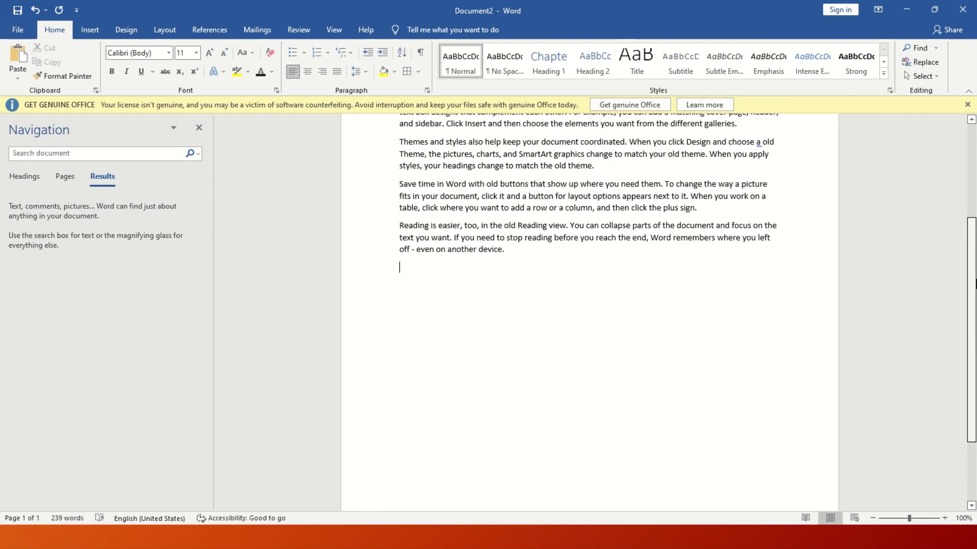
click(923, 77)
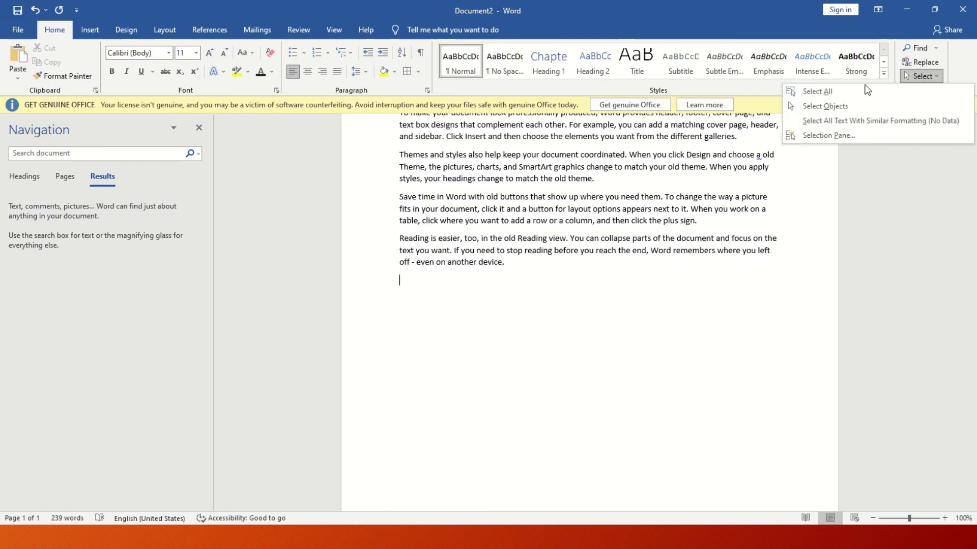
click(814, 93)
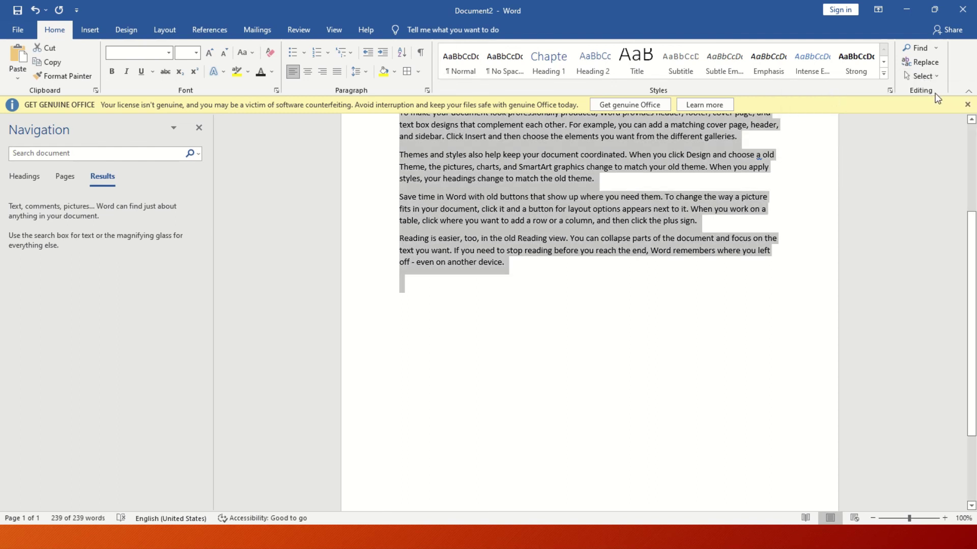
click(923, 76)
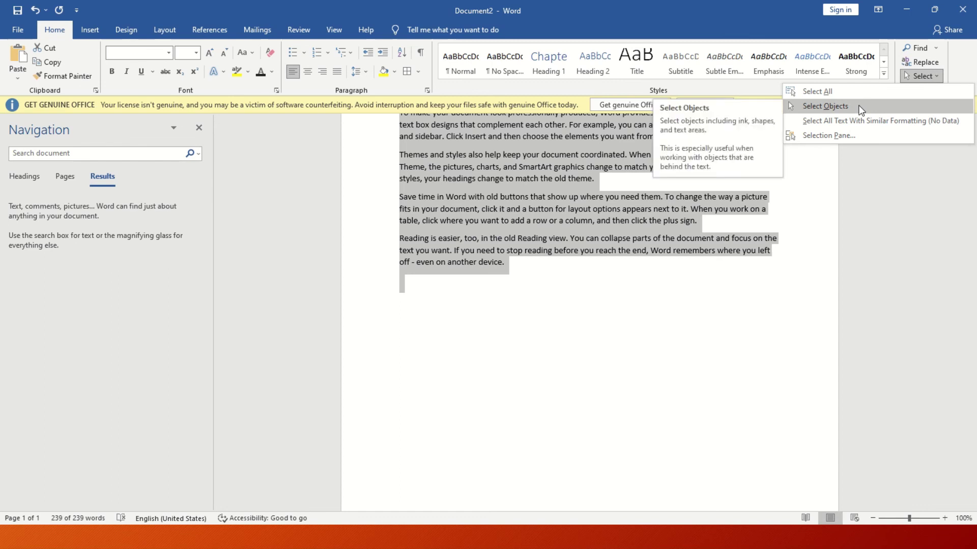
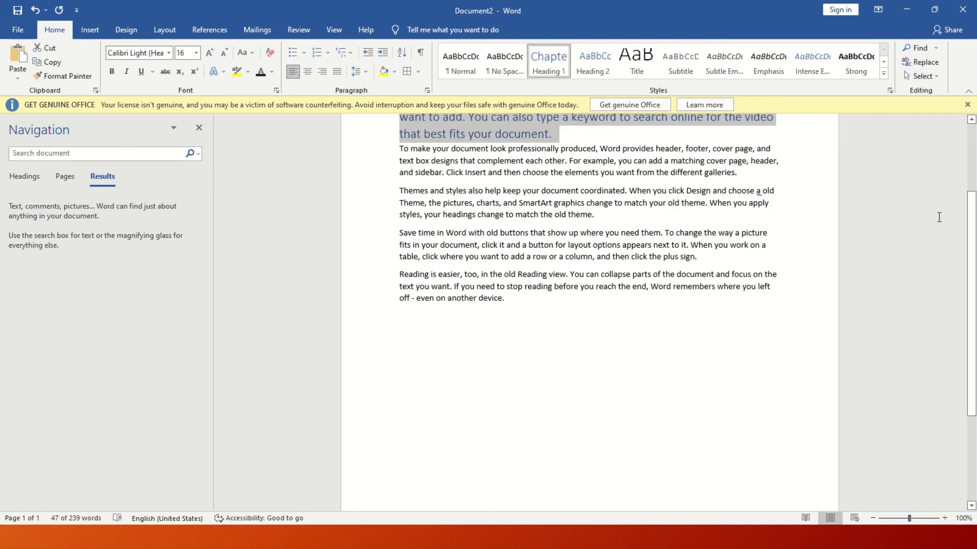
Scroll to the top so the Heading 1 paragraph shows, and open the Select dropdown in Editing.
drag(966, 244, 967, 179)
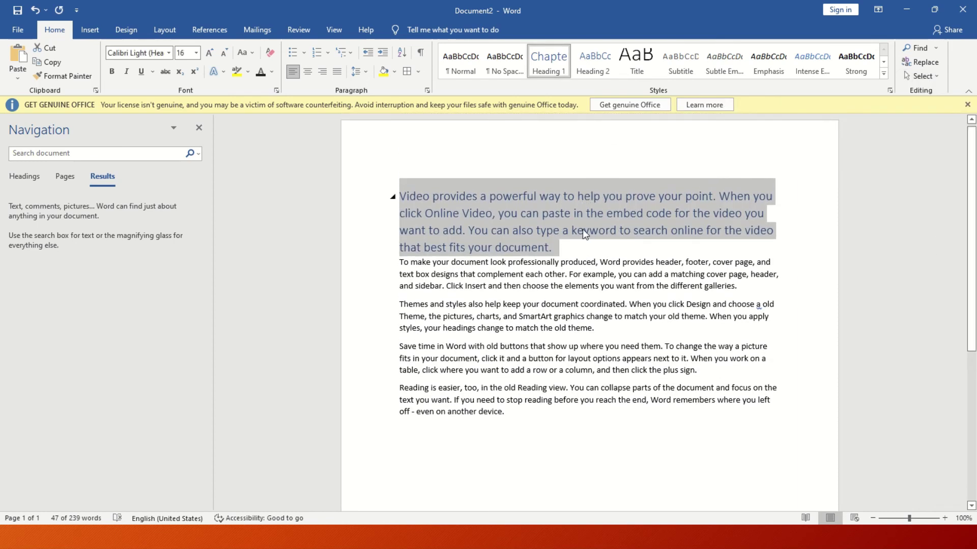
click(924, 76)
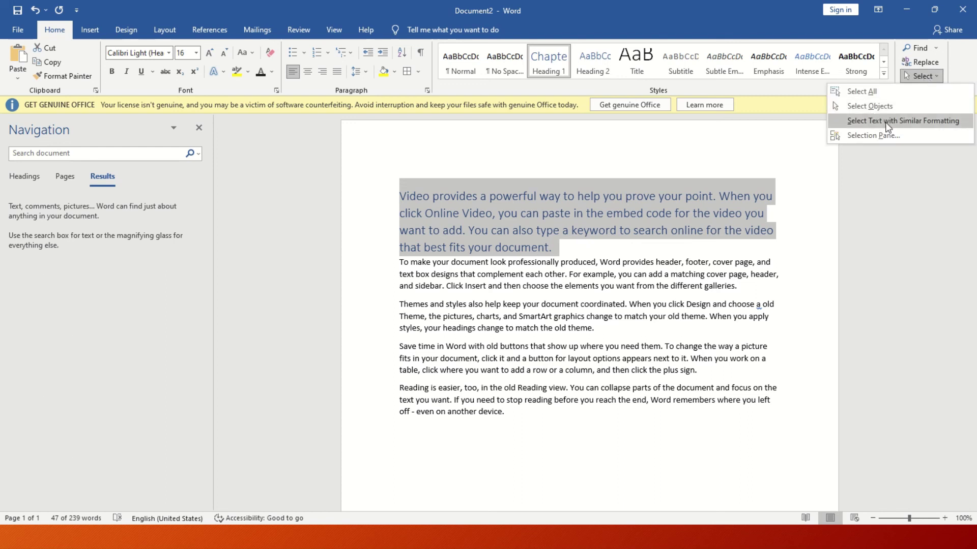
Open and close the Selection pane, dismiss the license warning bar, and close the Navigation pane.
click(875, 136)
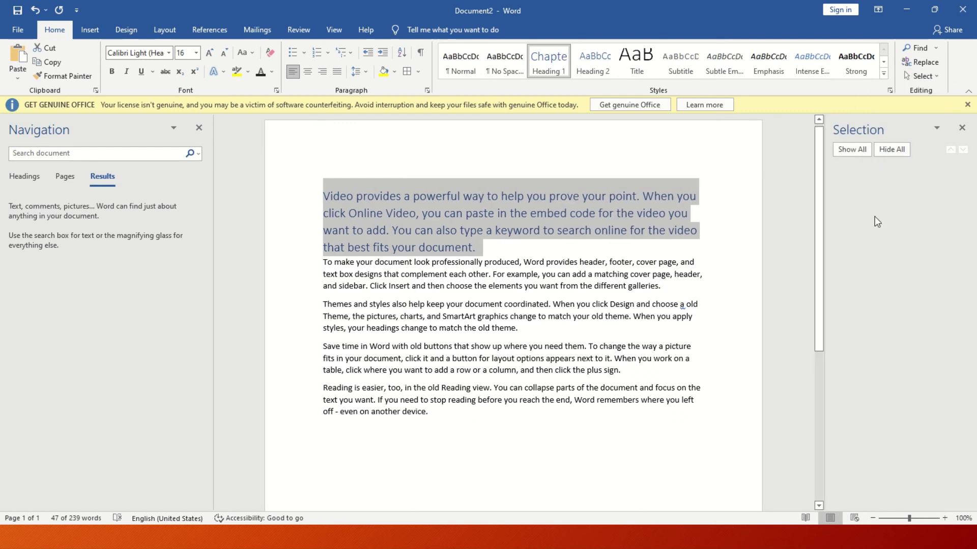
click(736, 334)
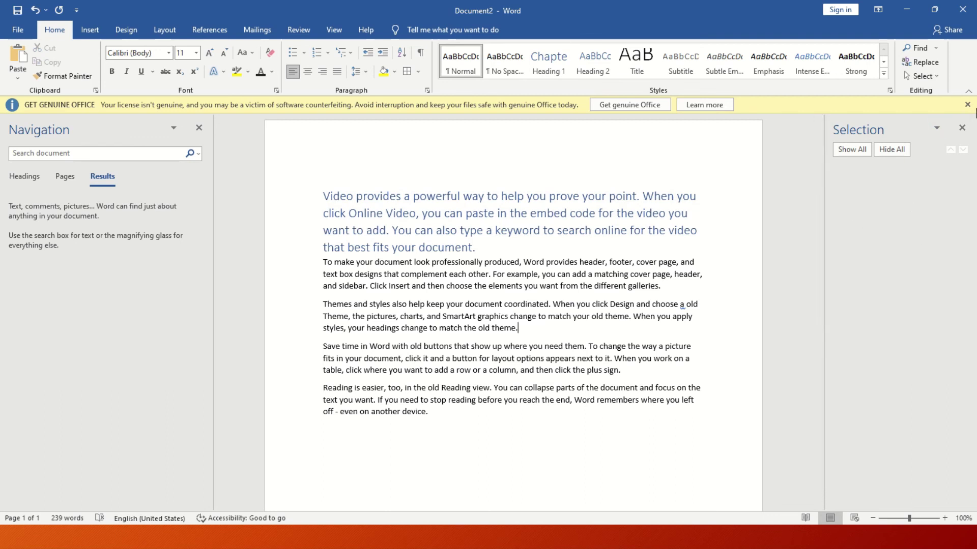
click(962, 129)
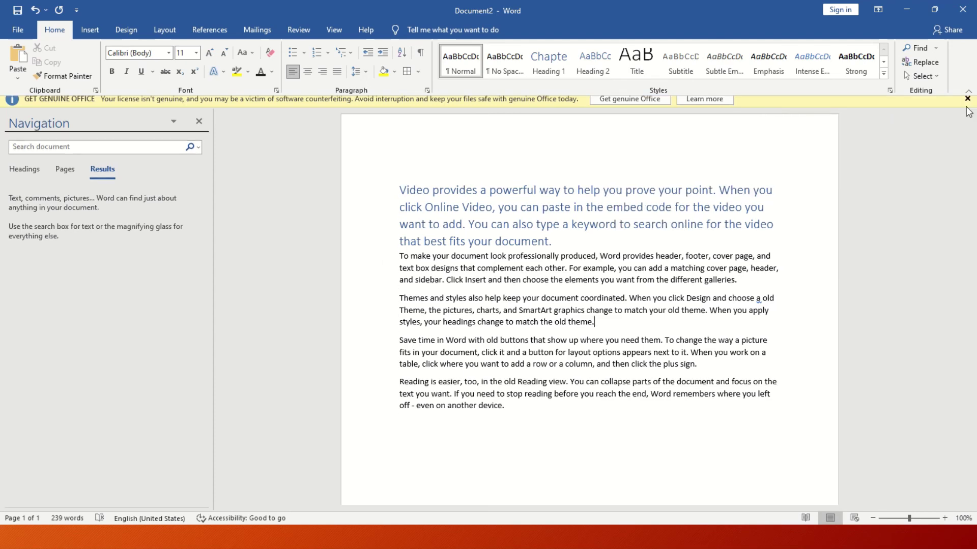
click(967, 104)
click(198, 110)
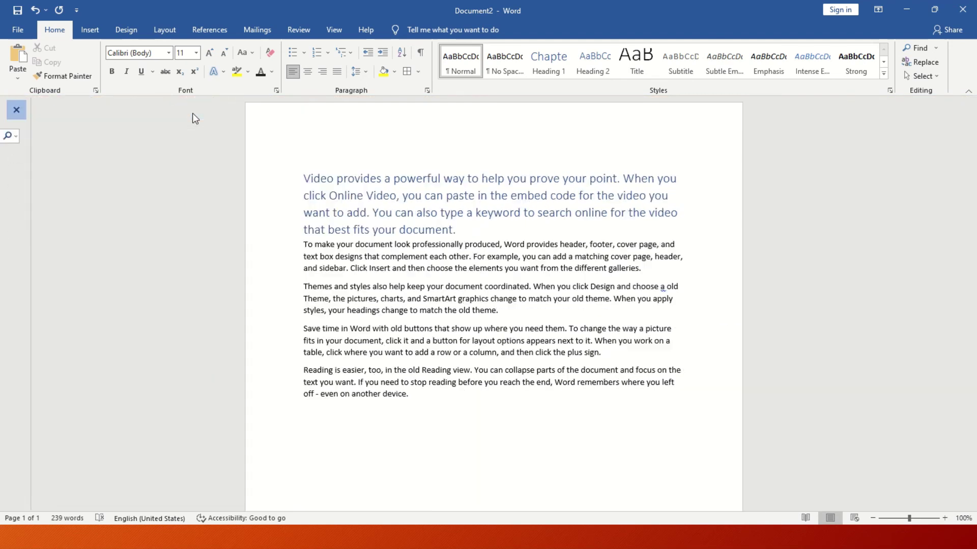